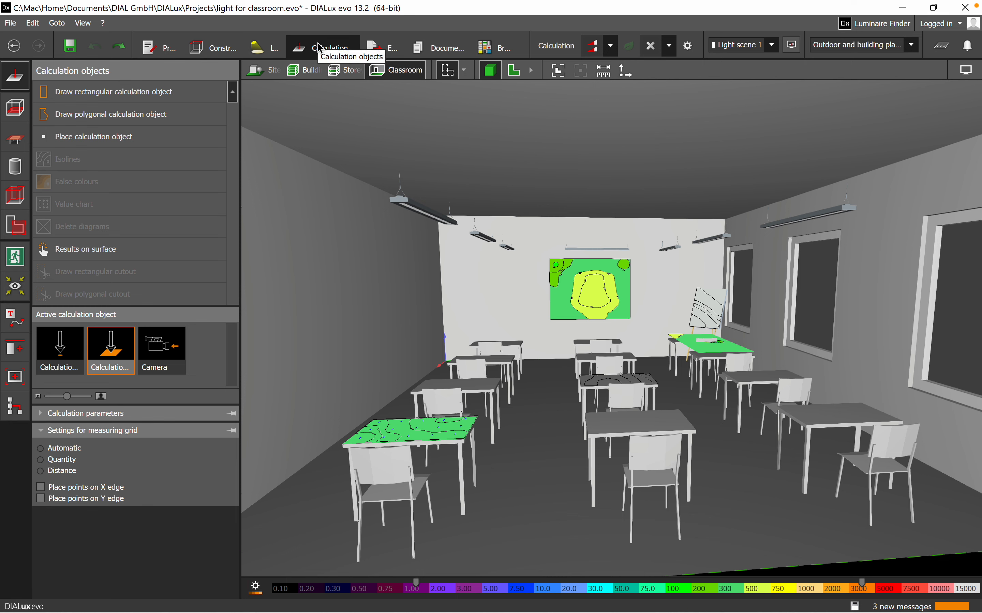
- Open the obtrusive light calculation objects for the site and turn the view to the building's window side
left_click(15, 288)
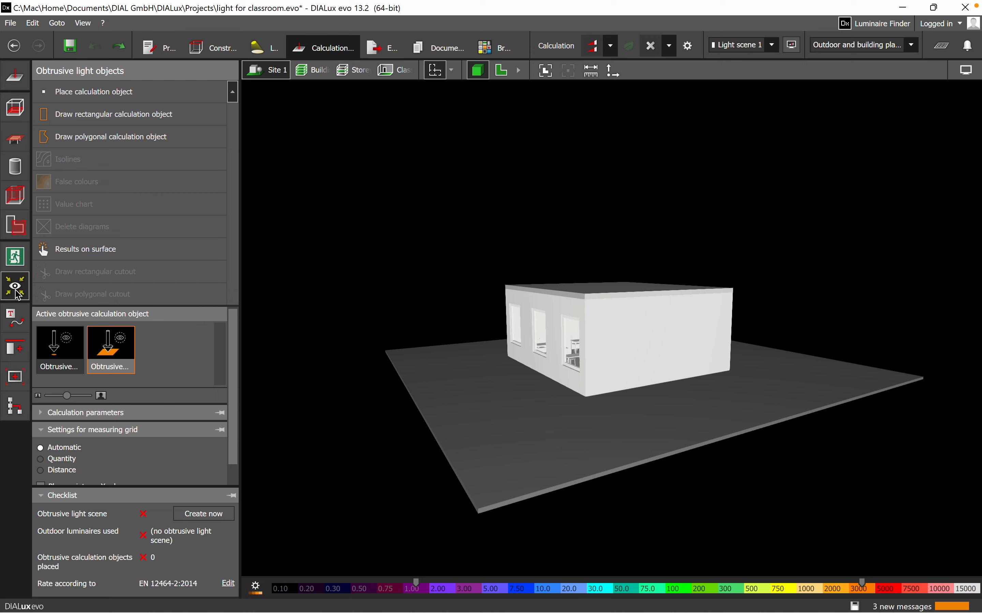
right_click_drag(507, 447, 392, 474)
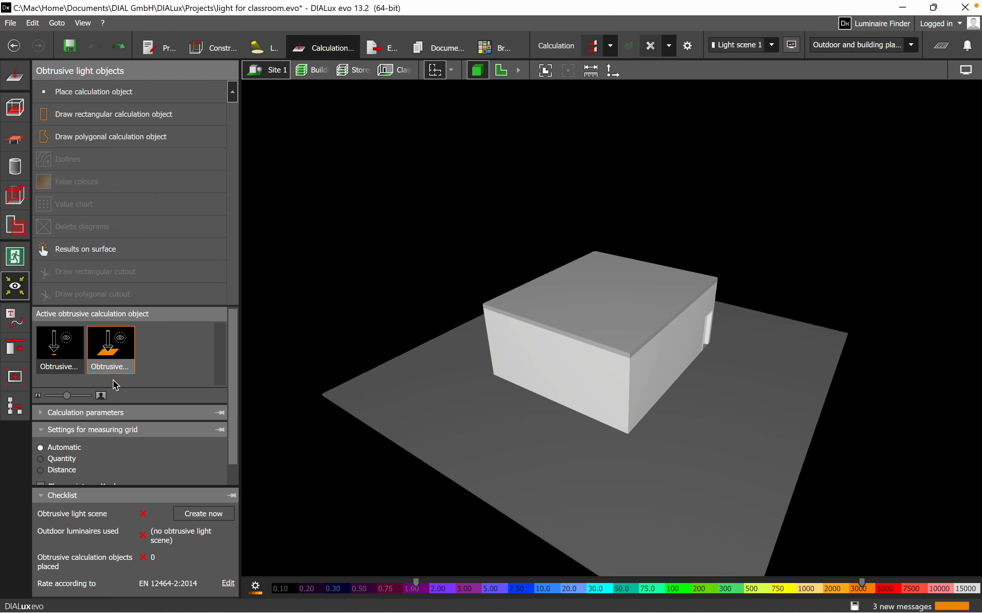
right_click_drag(568, 472, 565, 410)
scroll(565, 410, "up", 2)
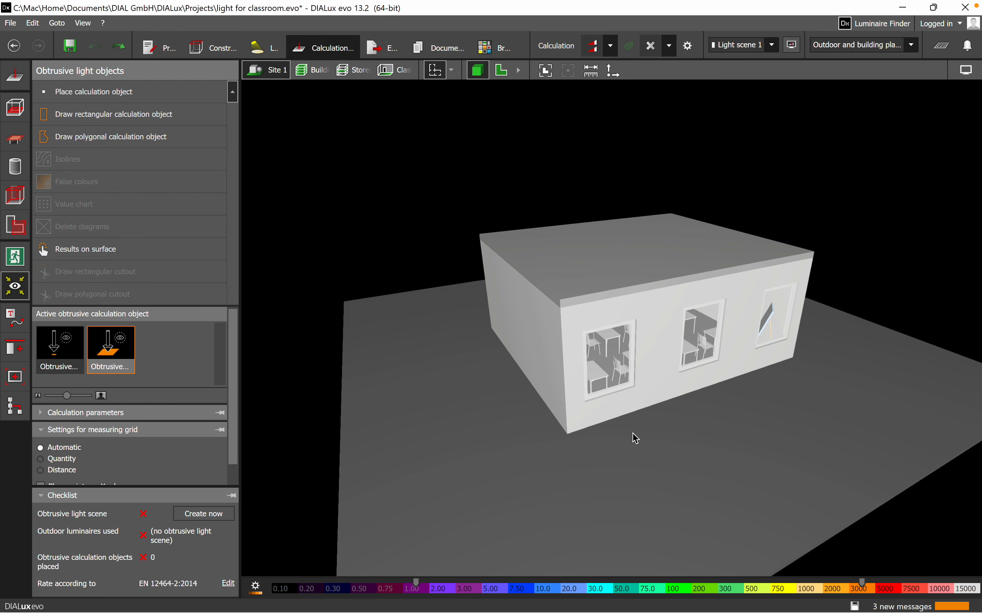
middle_click_drag(560, 434, 531, 432)
right_click_drag(606, 456, 583, 454)
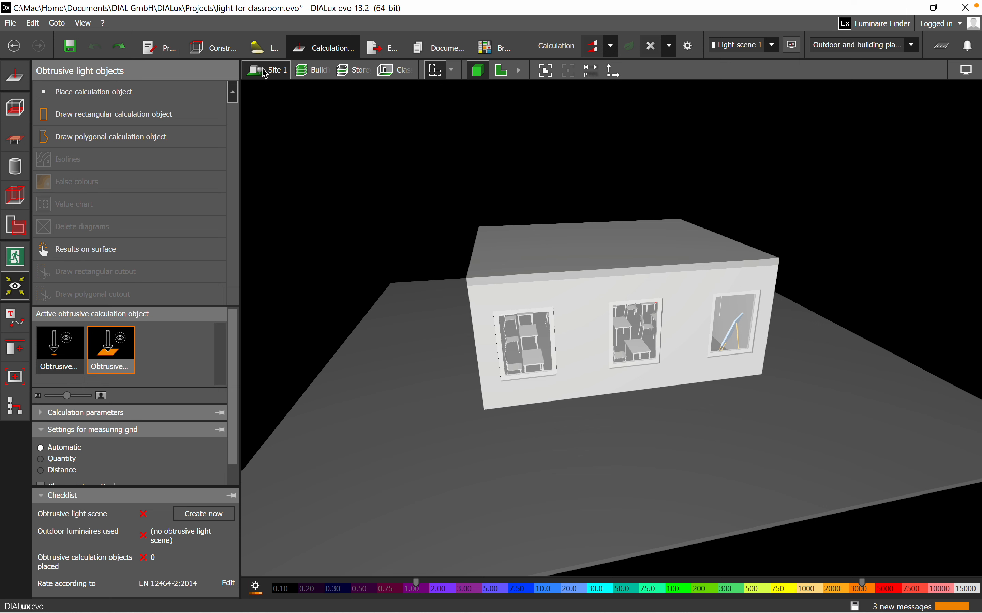
- Review the calculation parameters and measuring grid settings for obtrusive light objects, then collapse both sections
scroll(237, 400, "down", 1)
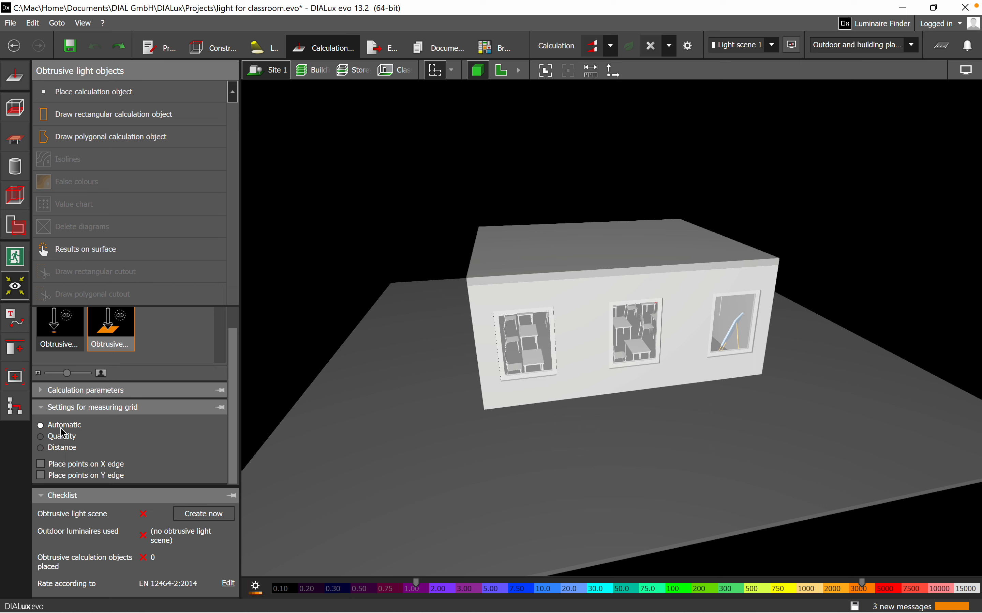
left_click(41, 391)
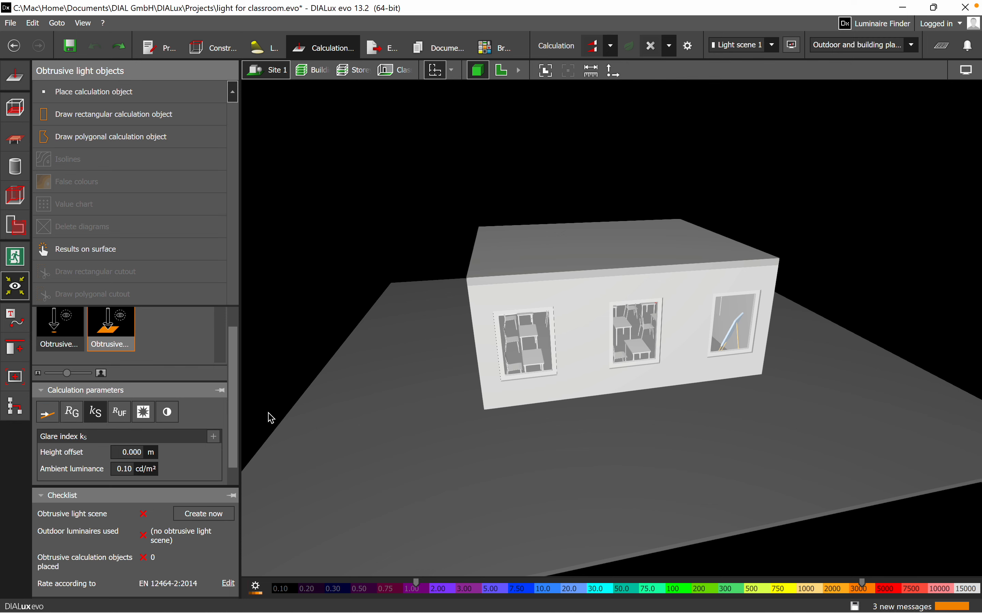
left_click_drag(236, 400, 241, 416)
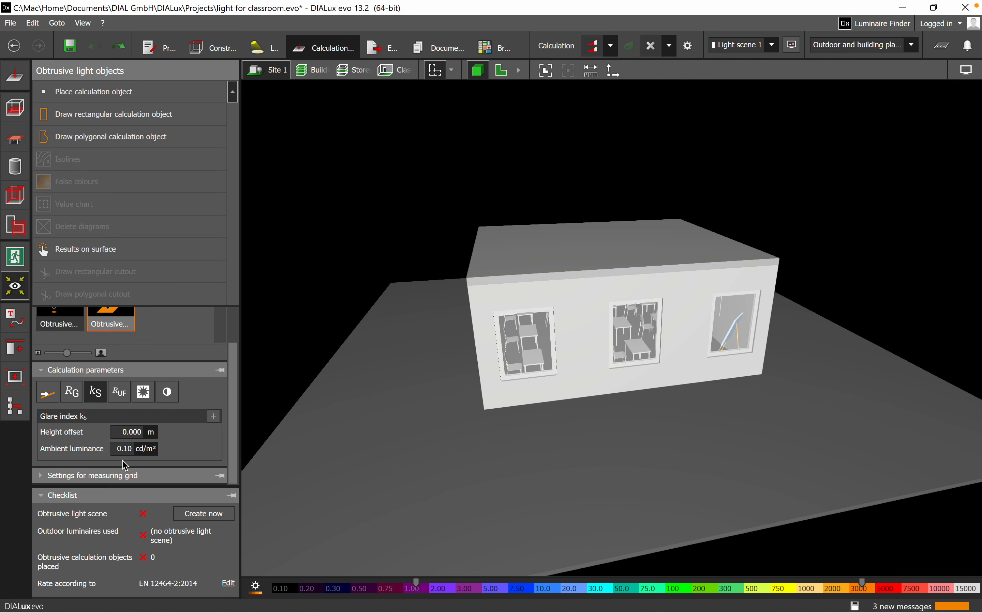
left_click(42, 479)
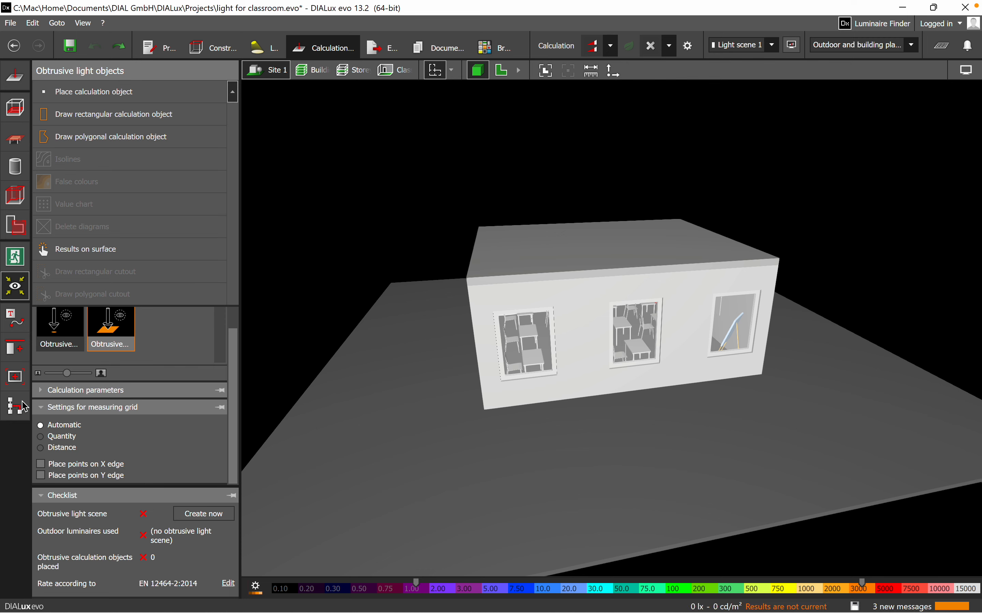
left_click(42, 411)
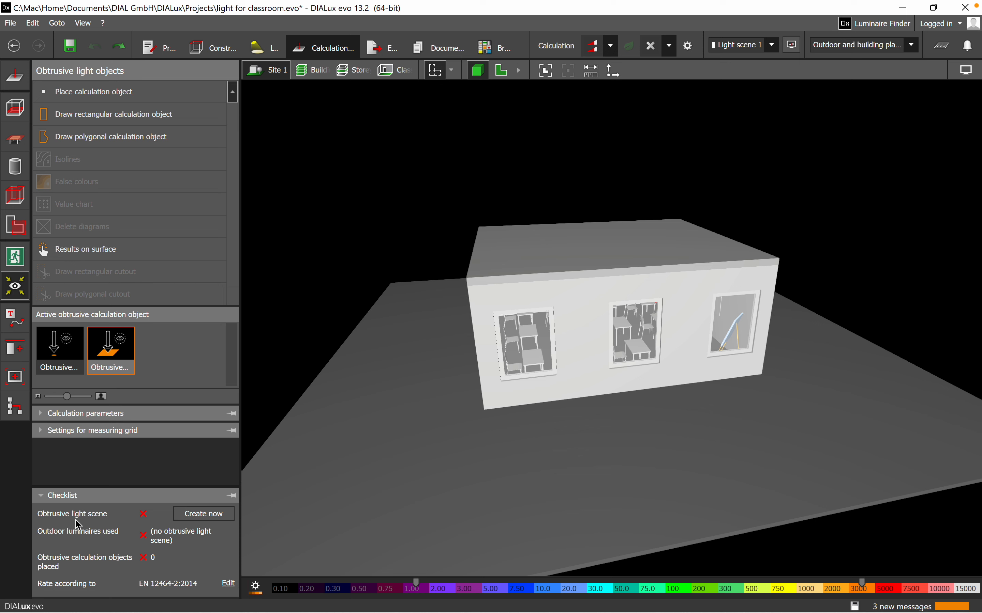
- Create the obtrusive light scene, keep it as the active light scene and decline saving the project
left_click(218, 518)
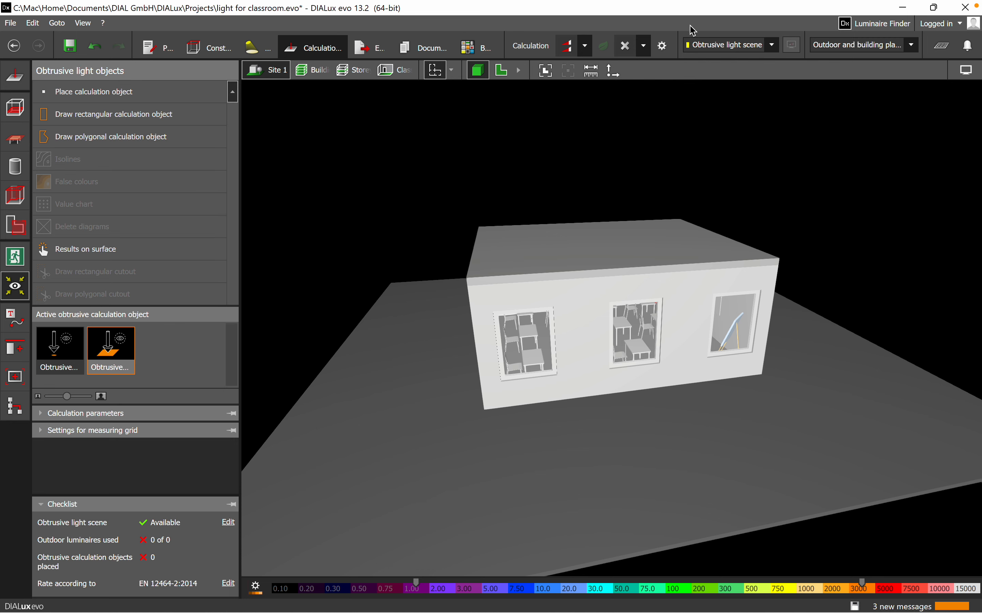
left_click(770, 47)
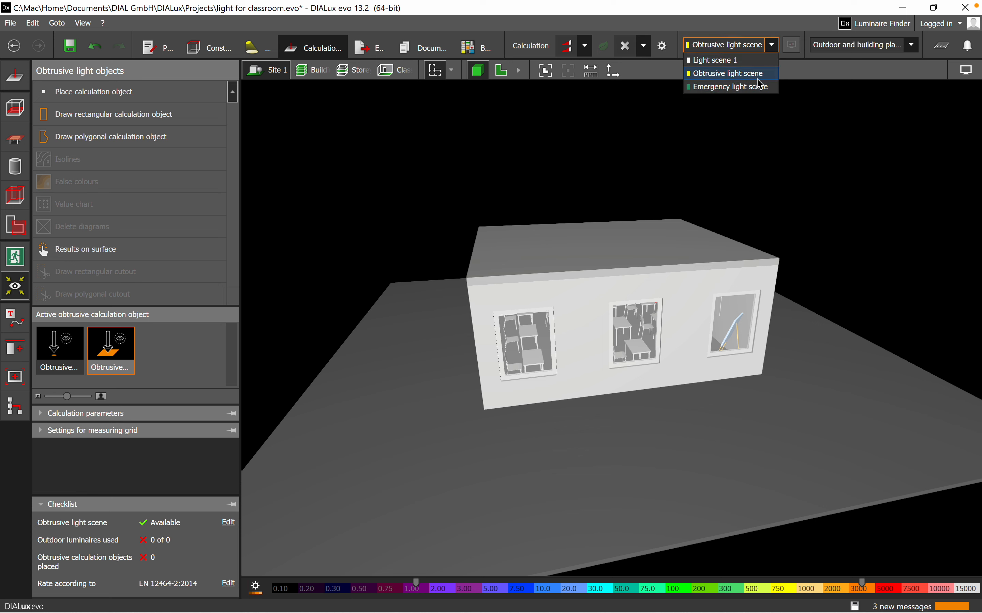
left_click(765, 81)
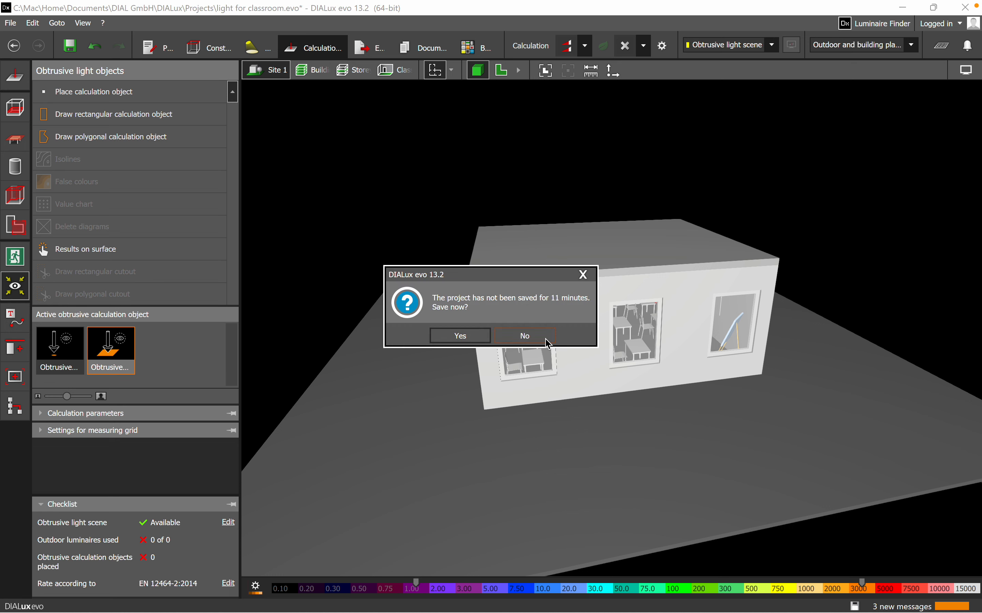
left_click(525, 336)
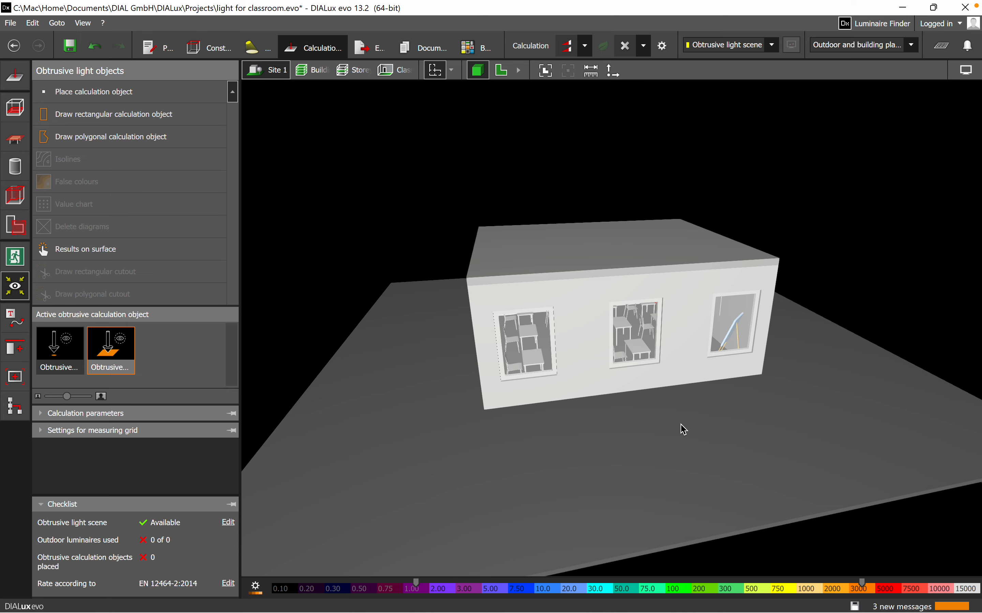
- Examine the standard, environmental zone and period under review used for the site's obtrusive light rating
left_click_drag(684, 429, 475, 439)
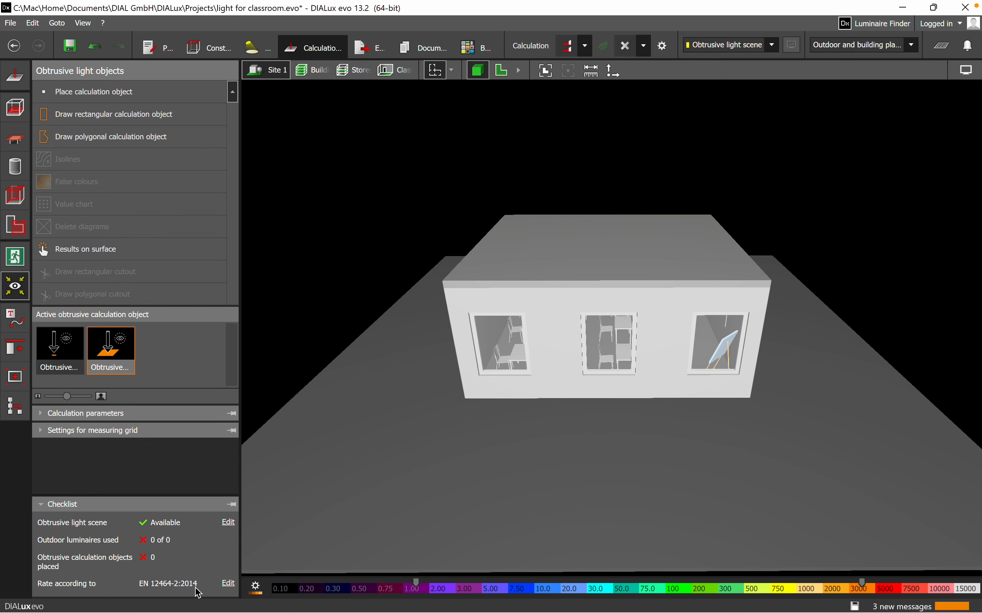
left_click(228, 584)
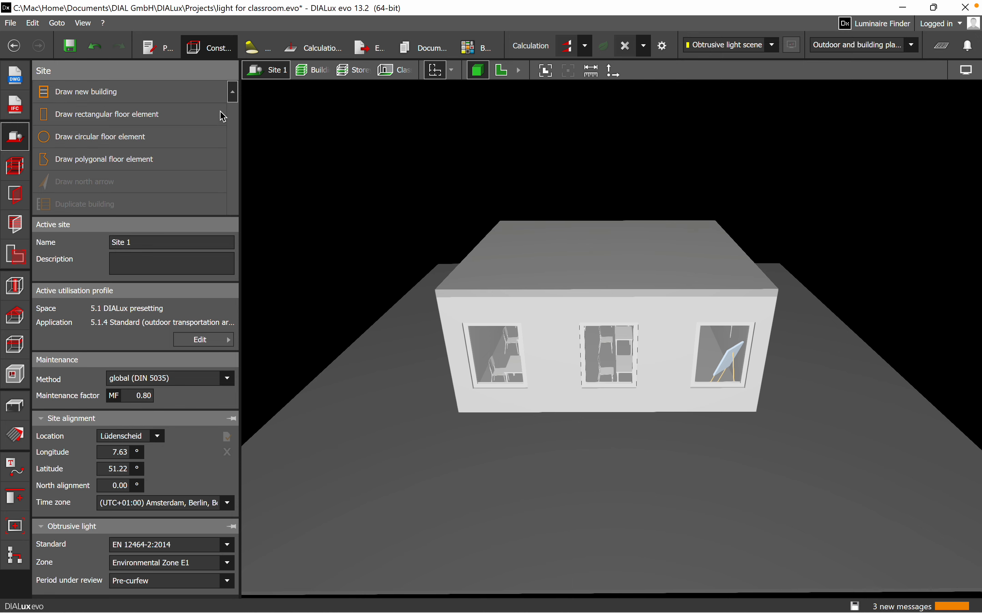
left_click(329, 58)
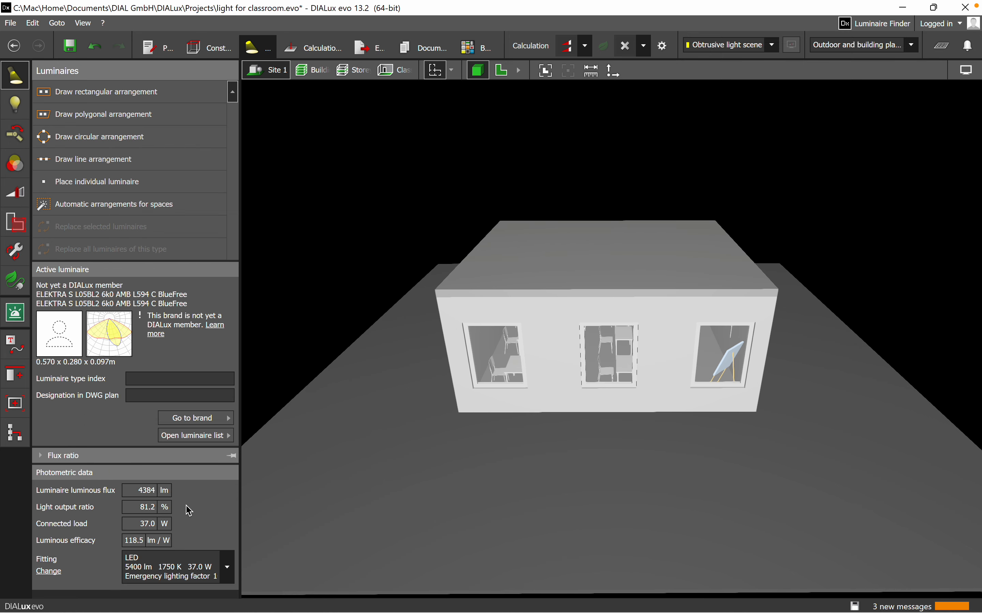
- Filter the luminaire list by pole top mounted luminaires, with ELEKTRA S L05BL2 6k0 AMB L594 C BlueFree as the active luminaire
left_click(183, 437)
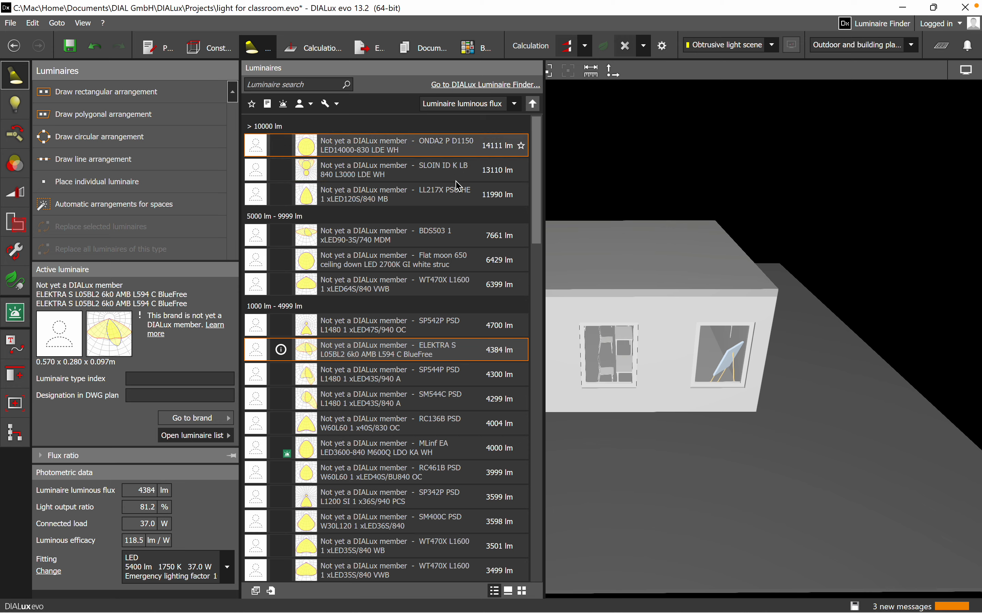
scroll(468, 322, "down", 5)
scroll(471, 324, "up", 5)
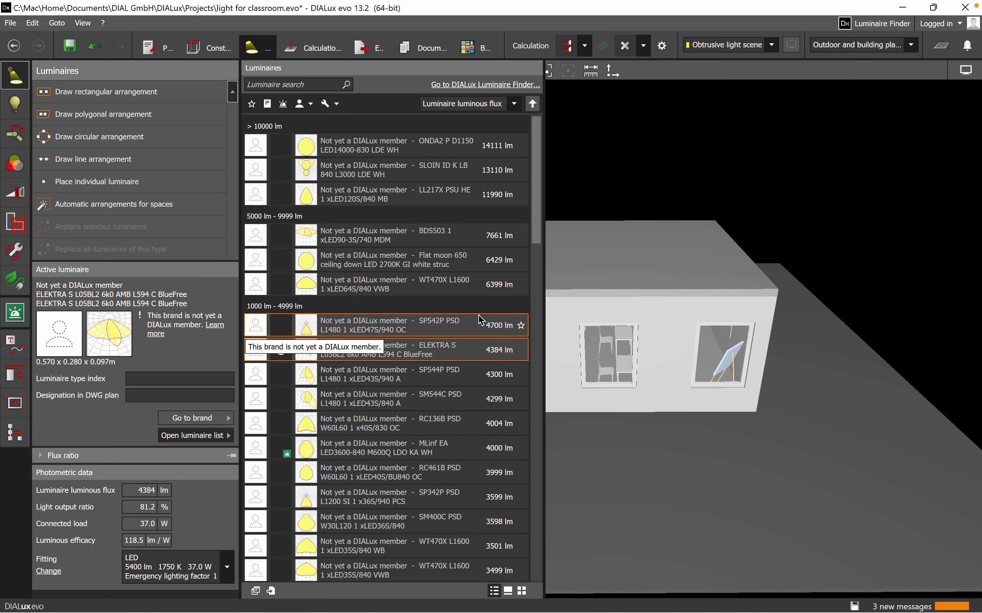
left_click(338, 105)
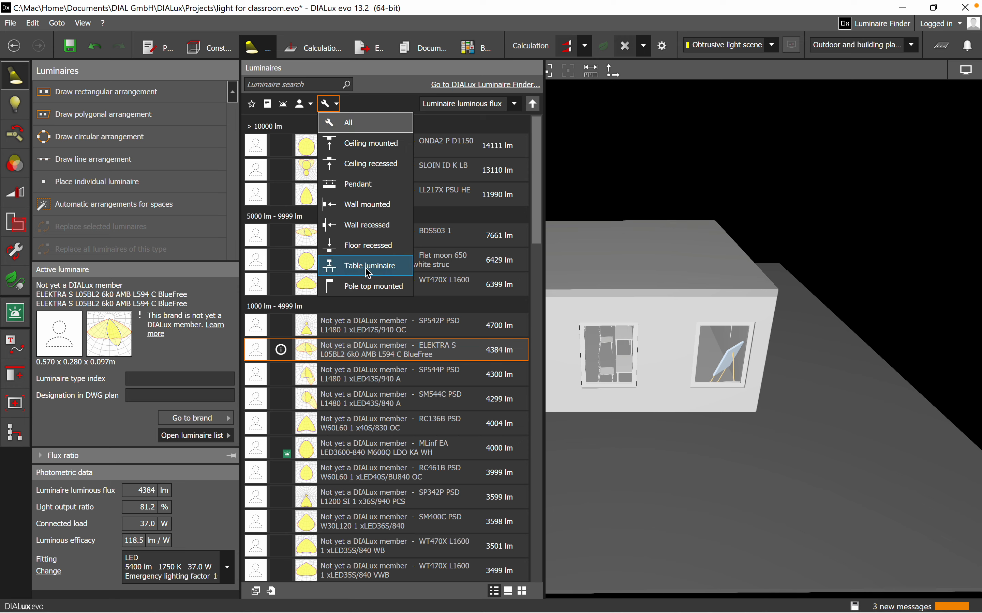
left_click(366, 186)
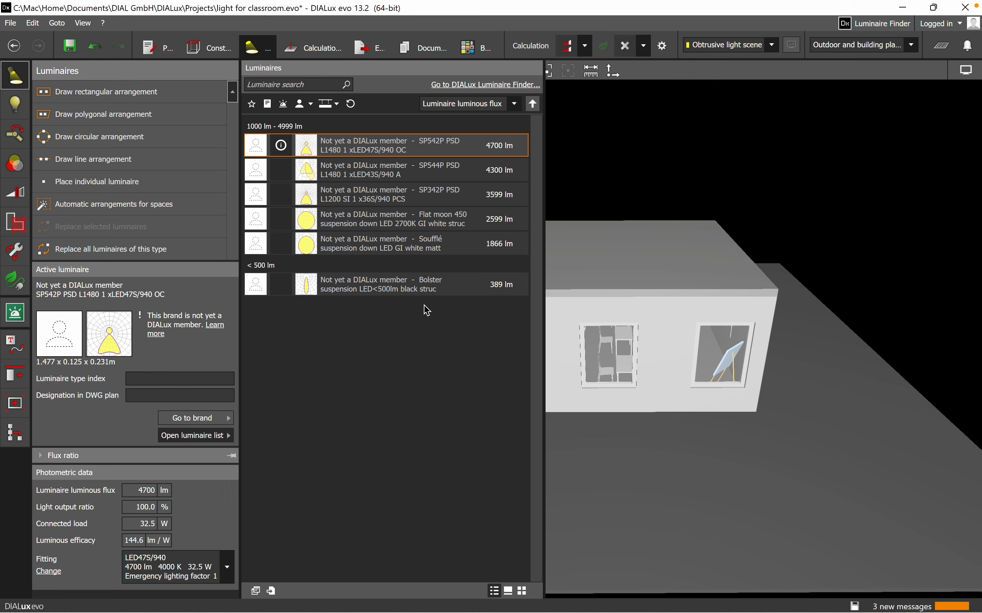
left_click(339, 107)
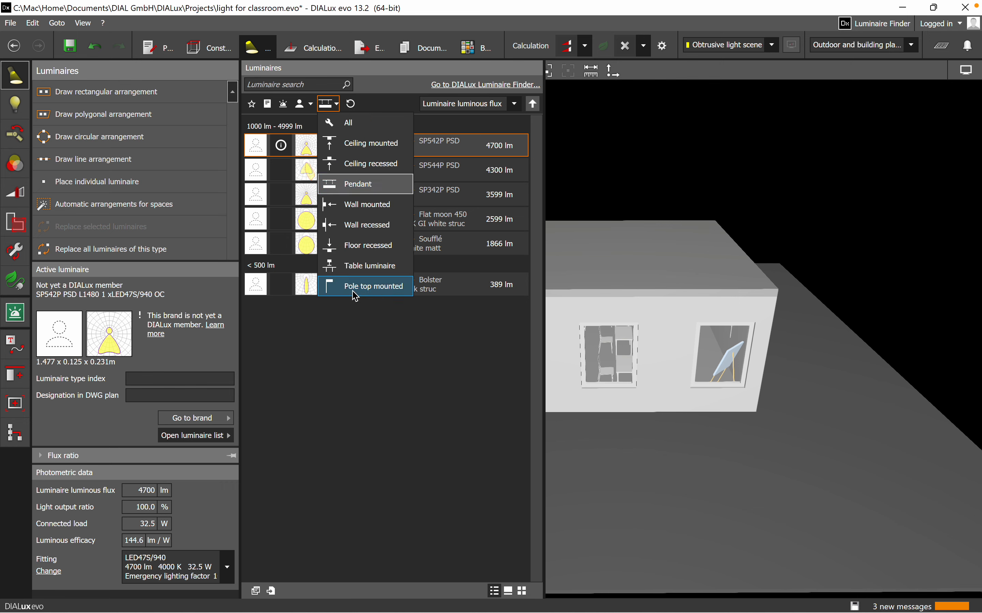
left_click(370, 295)
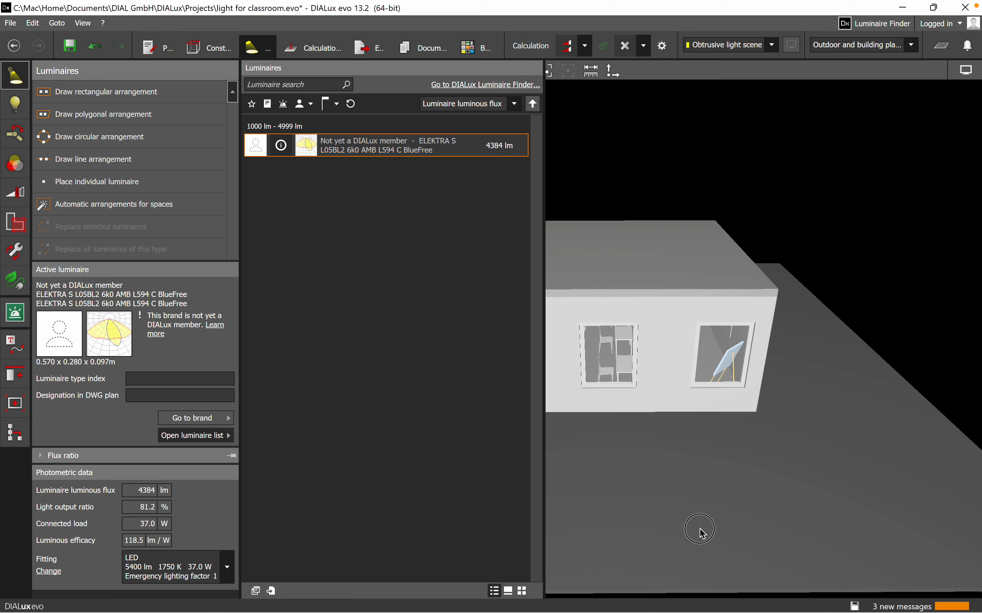
left_click(719, 491)
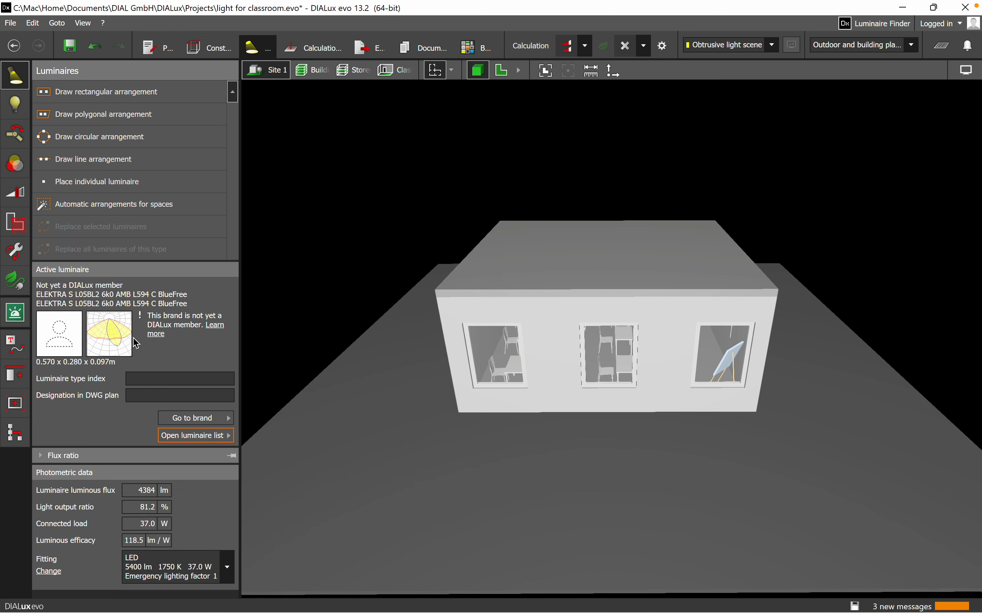
- Place one ELEKTRA S luminaire on the site outside the building's window side, at about X 5.908 m, Y 11.333 m
left_click_drag(120, 336, 510, 536)
right_click_drag(548, 533, 494, 494)
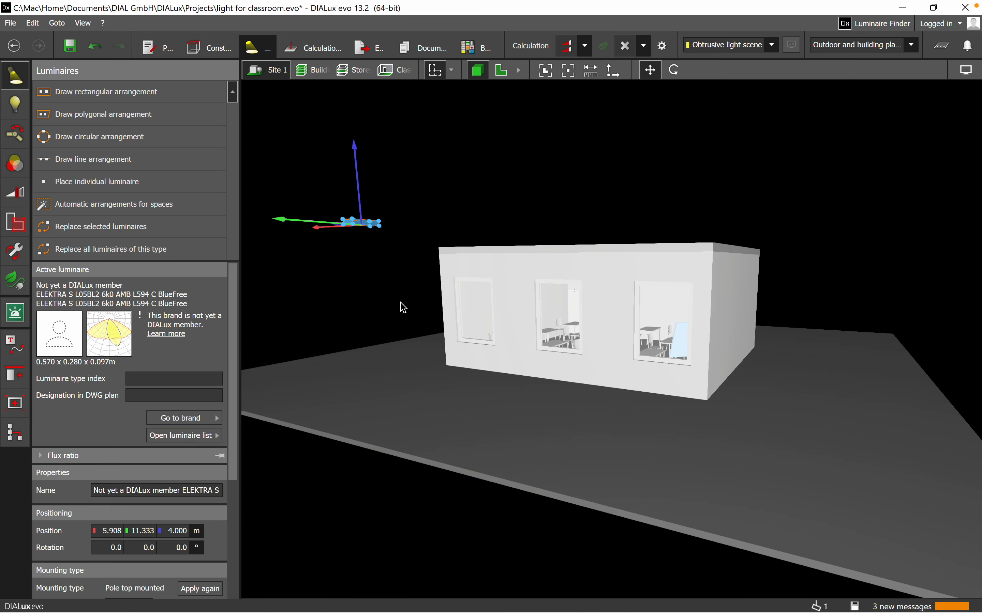
right_click_drag(415, 332, 424, 313)
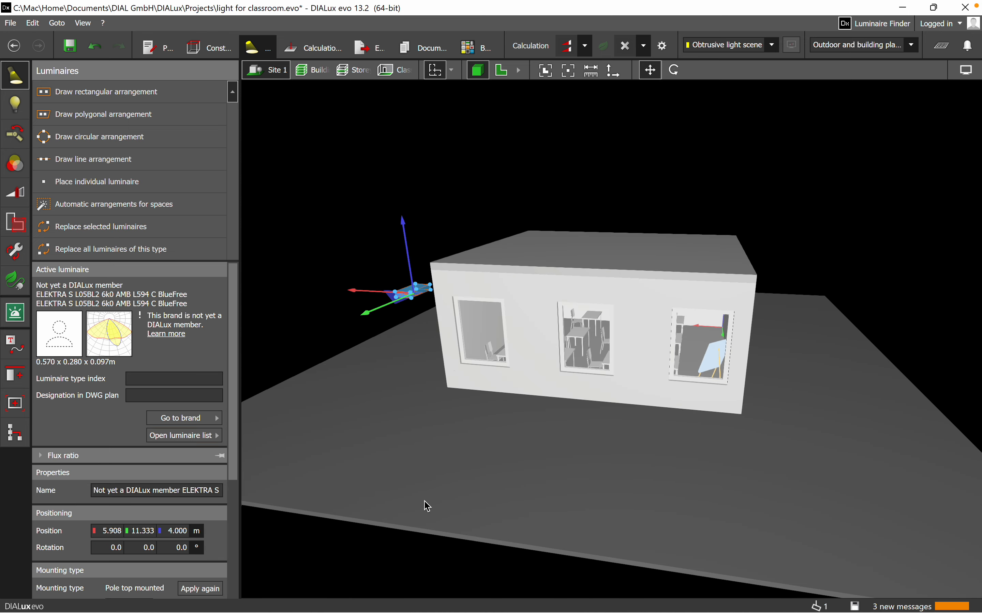
left_click_drag(233, 390, 243, 552)
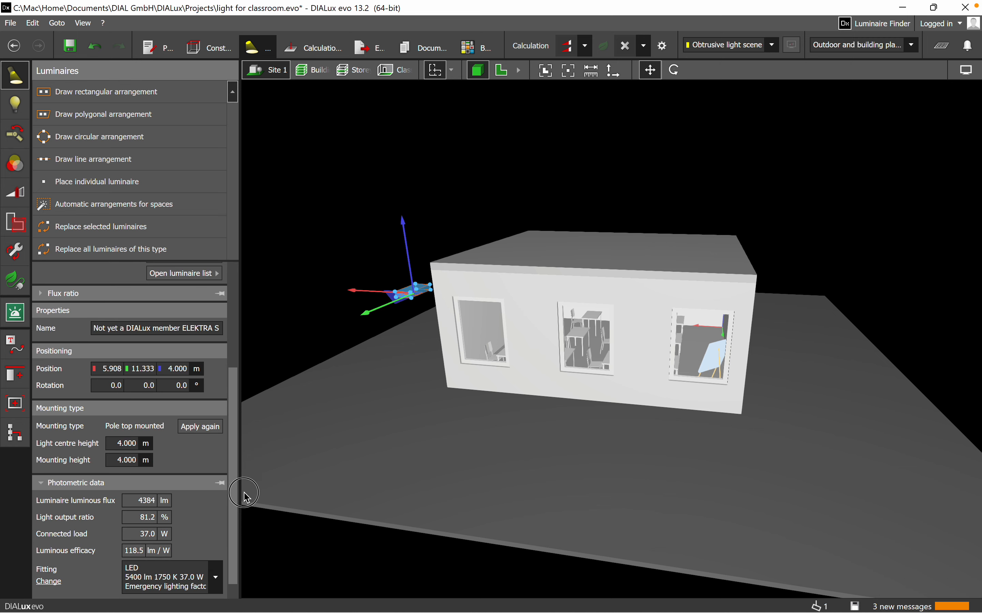
- In the floor plan, move the luminaire to the windowless side of the building, at about X 1.200 m, Y -3.800 m
left_click(501, 70)
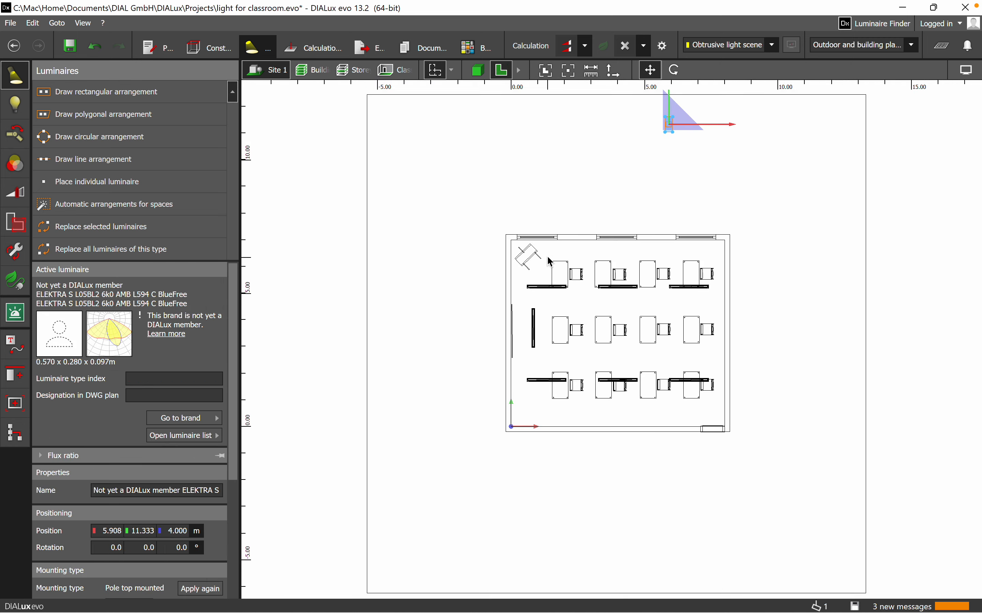
left_click(668, 126)
left_click_drag(669, 127, 553, 533)
- Copy the luminaire and paste the duplicate roughly level with it, near the site's opposite lower corner in the plan
right_click(544, 526)
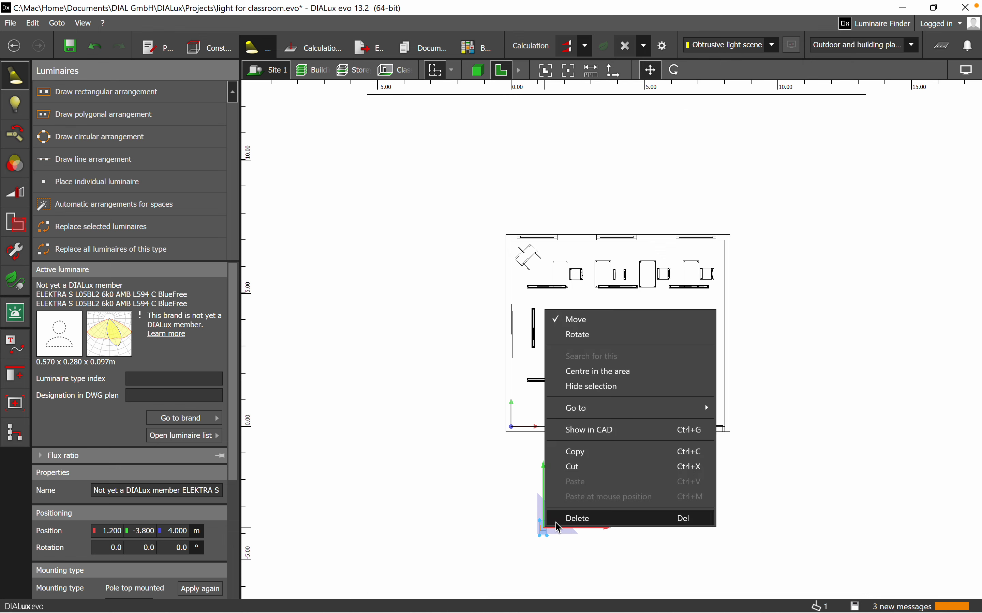
left_click(614, 453)
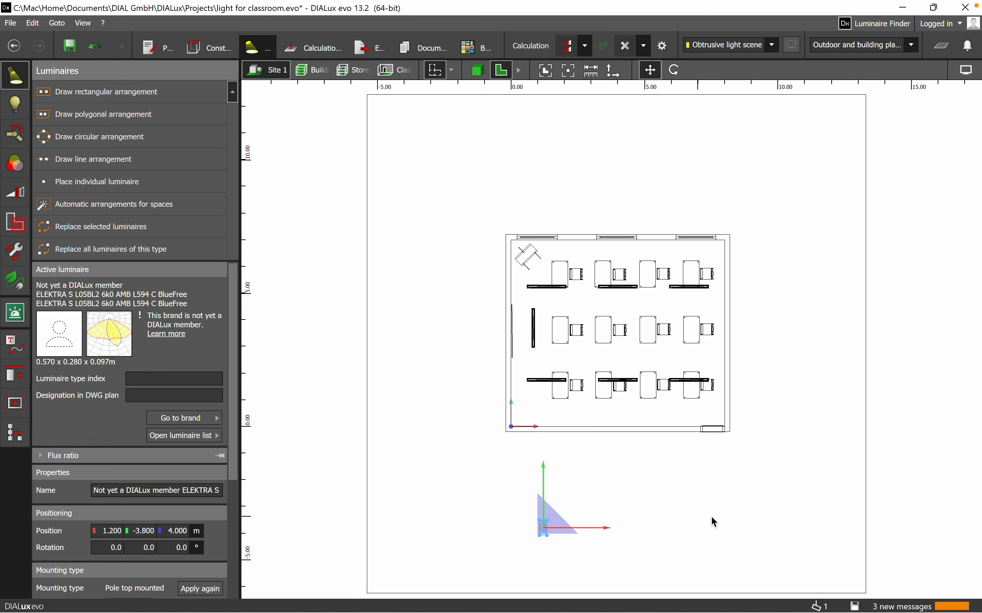
left_click(783, 513)
right_click(783, 513)
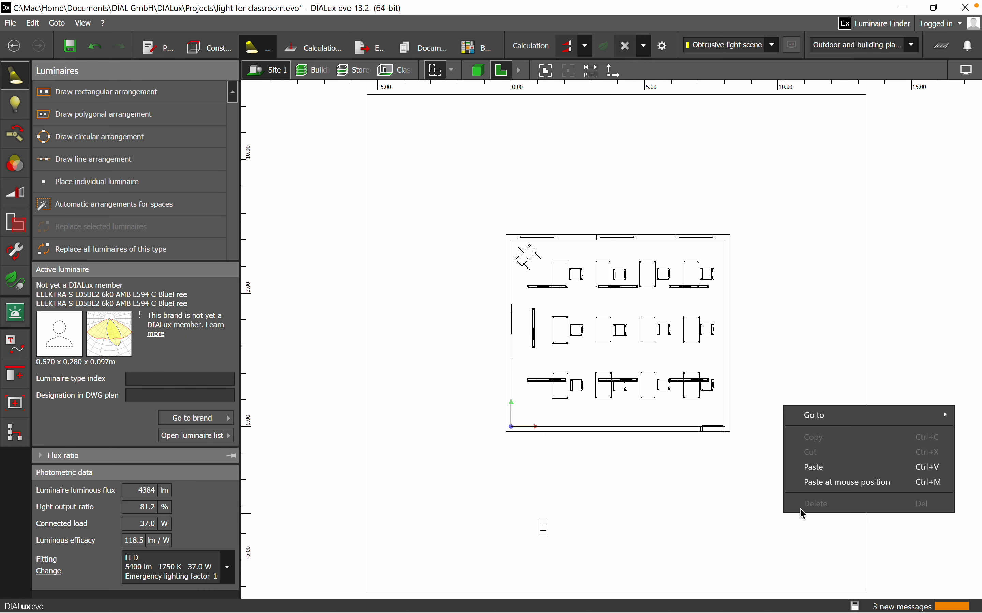
left_click(823, 483)
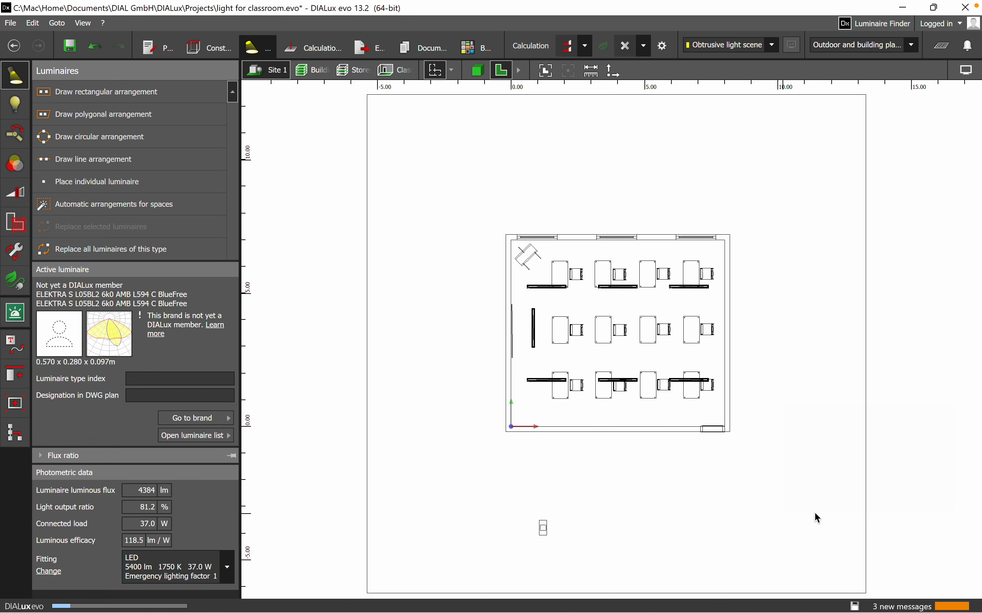
left_click_drag(783, 513, 779, 532)
left_click(787, 443)
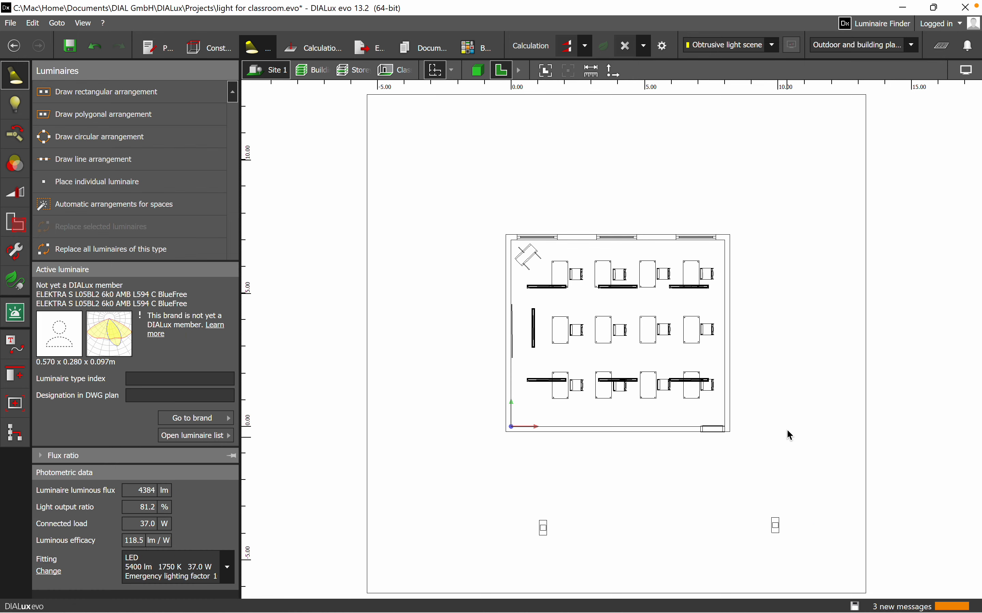
- Check the mounting settings of the pole top luminaire at X 1.200 m, Y -3.800 m and its placement in 3D
left_click(476, 77)
right_click_drag(560, 357, 663, 356)
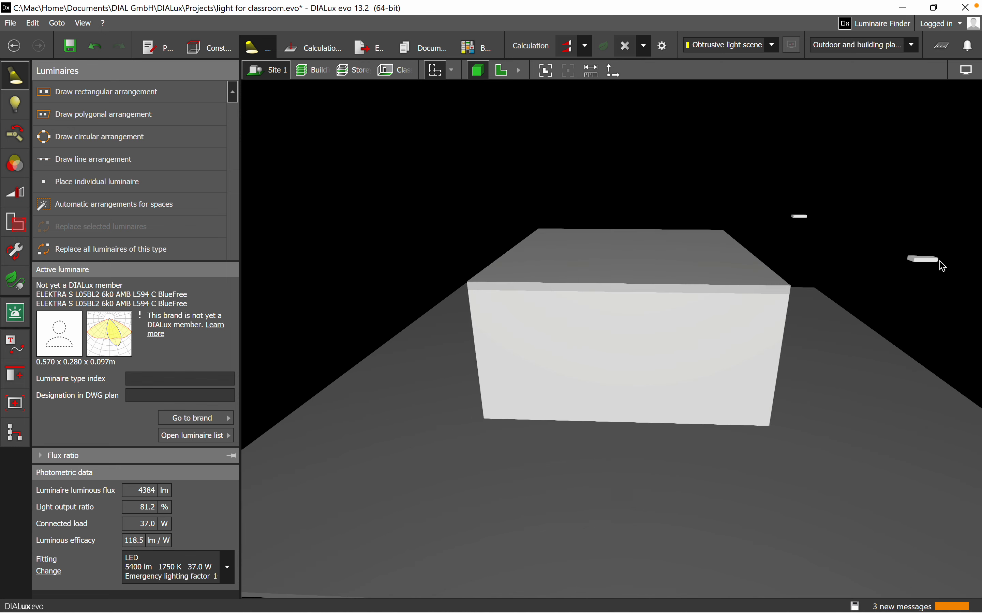
left_click(928, 260)
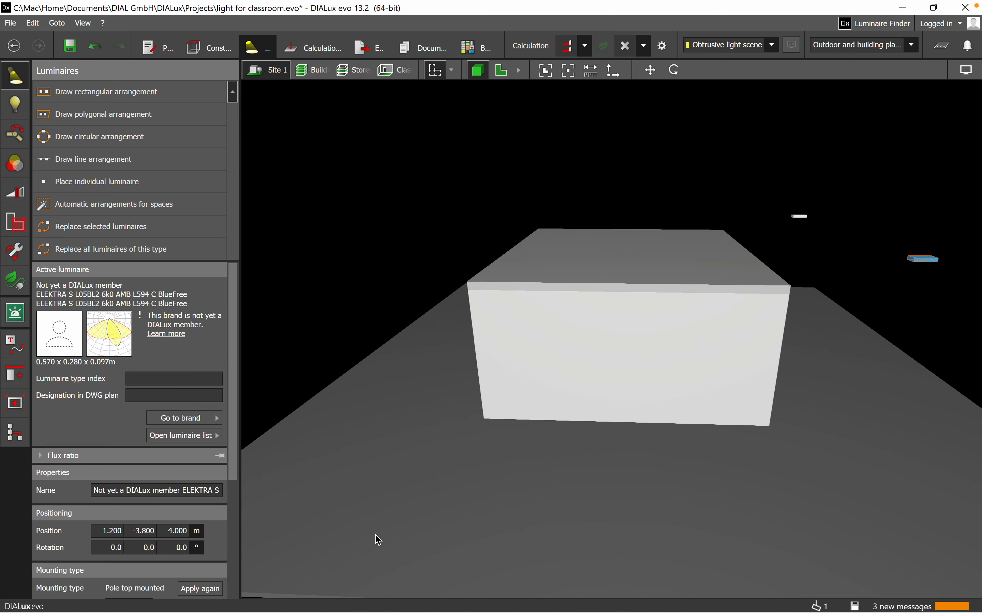
left_click_drag(234, 471, 244, 583)
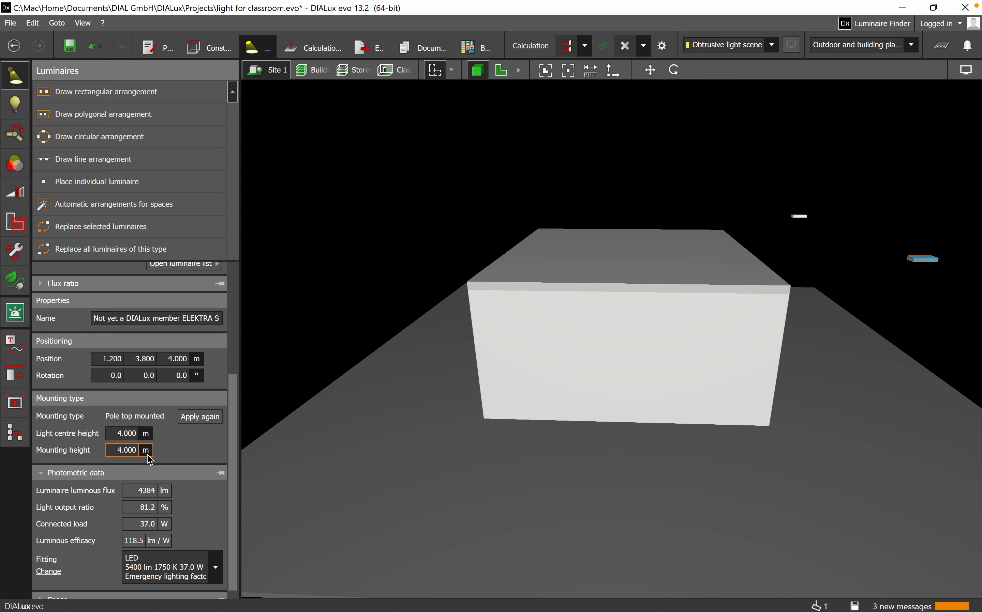
right_click_drag(664, 446, 566, 449)
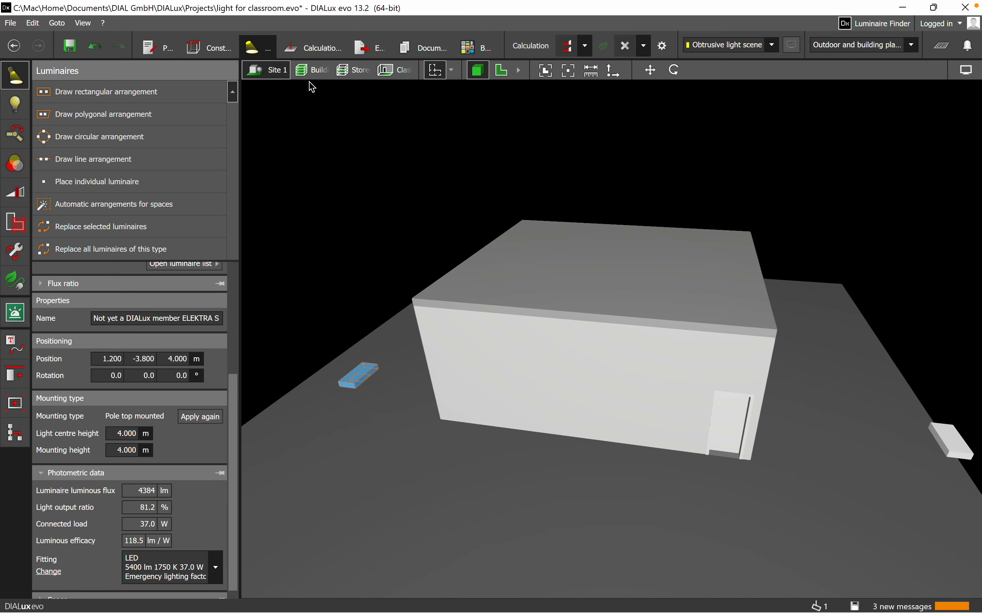
- Calculate the entire project for all light scenes and inspect the lit ground and windowless facade in the 3D view
left_click(309, 49)
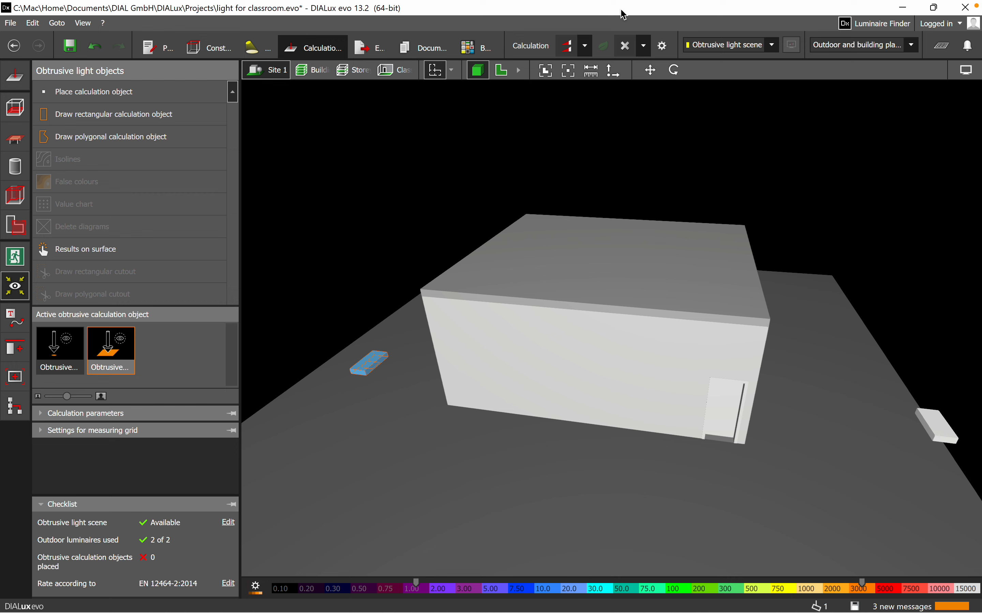
left_click(572, 45)
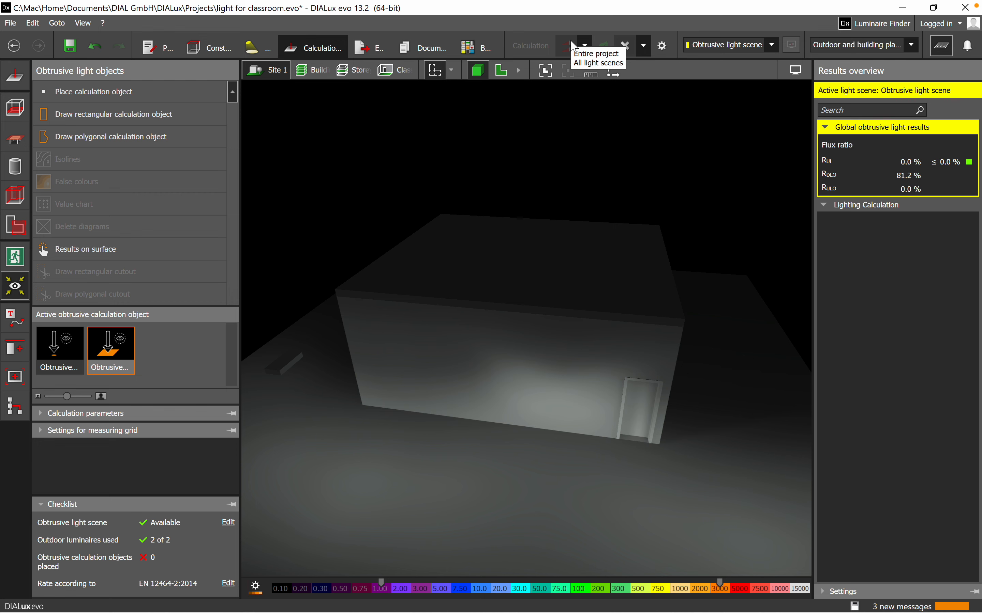
middle_click_drag(544, 452, 500, 456)
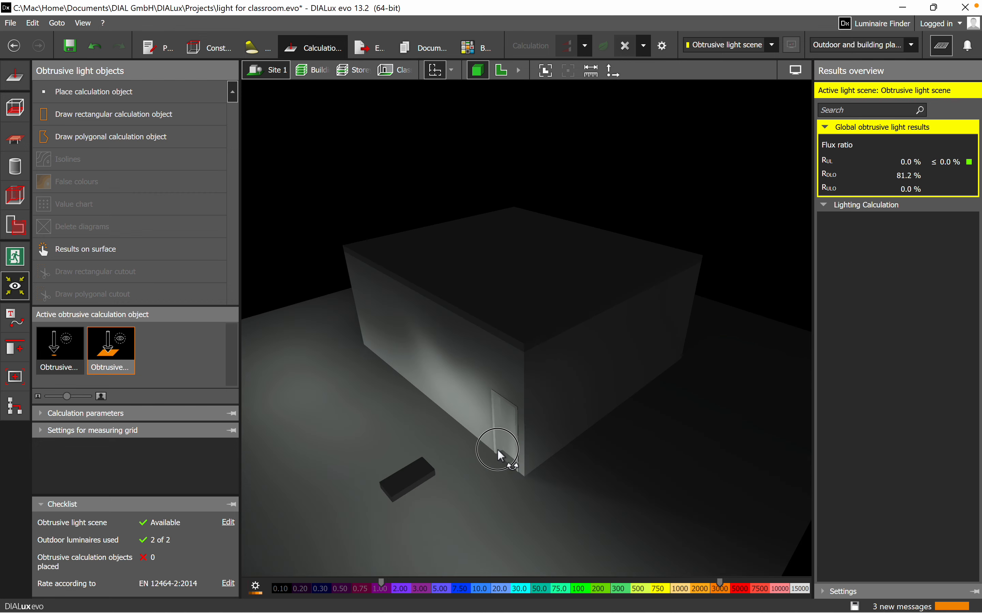
scroll(528, 354, "down", 3)
right_click_drag(556, 474, 540, 490)
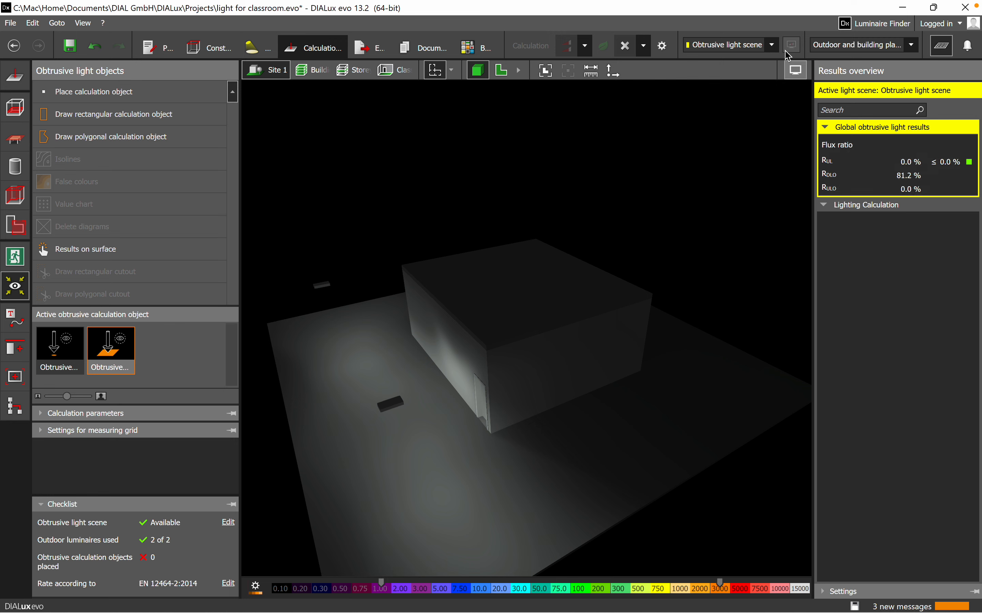
- Compare the results of Light scene 1 and the Emergency light scene, ending with the Obtrusive light scene active
left_click(776, 46)
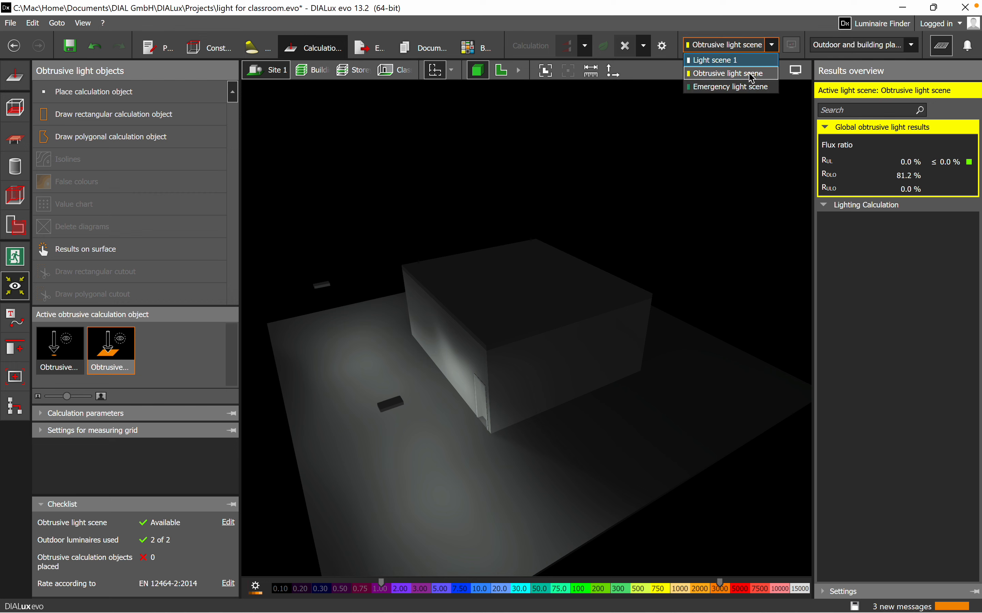
left_click(726, 60)
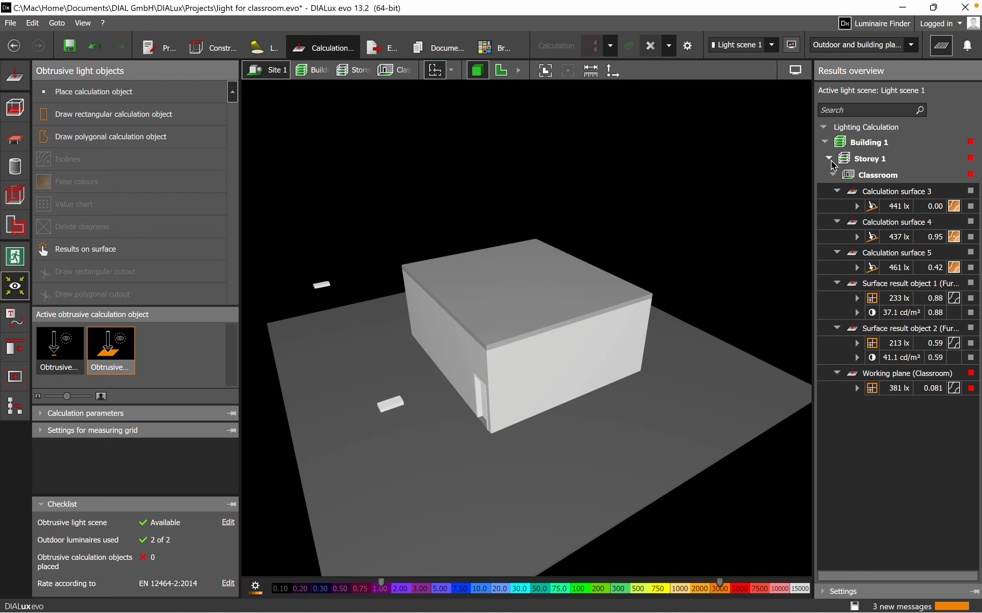
left_click(777, 44)
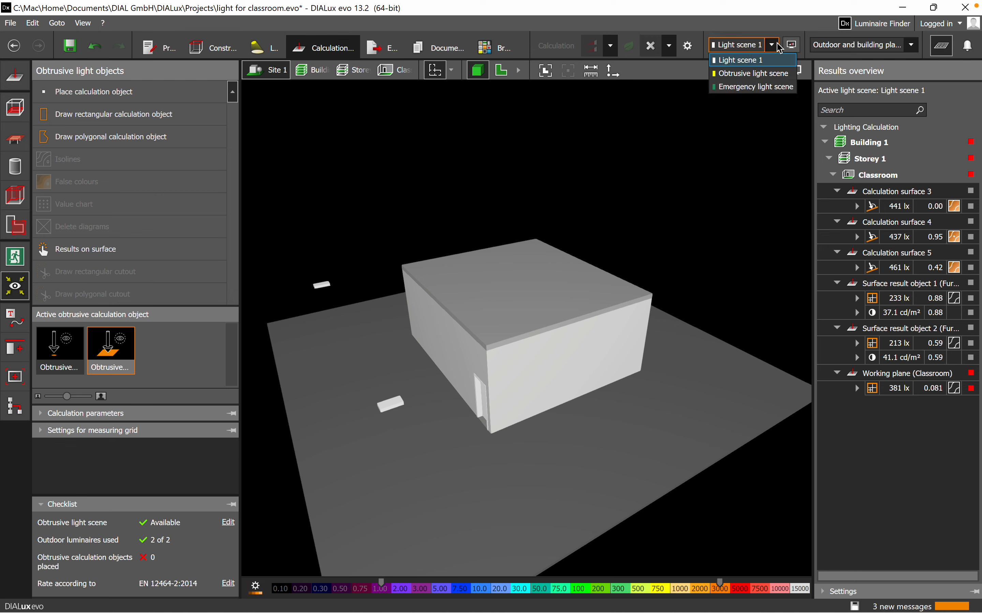
left_click(768, 73)
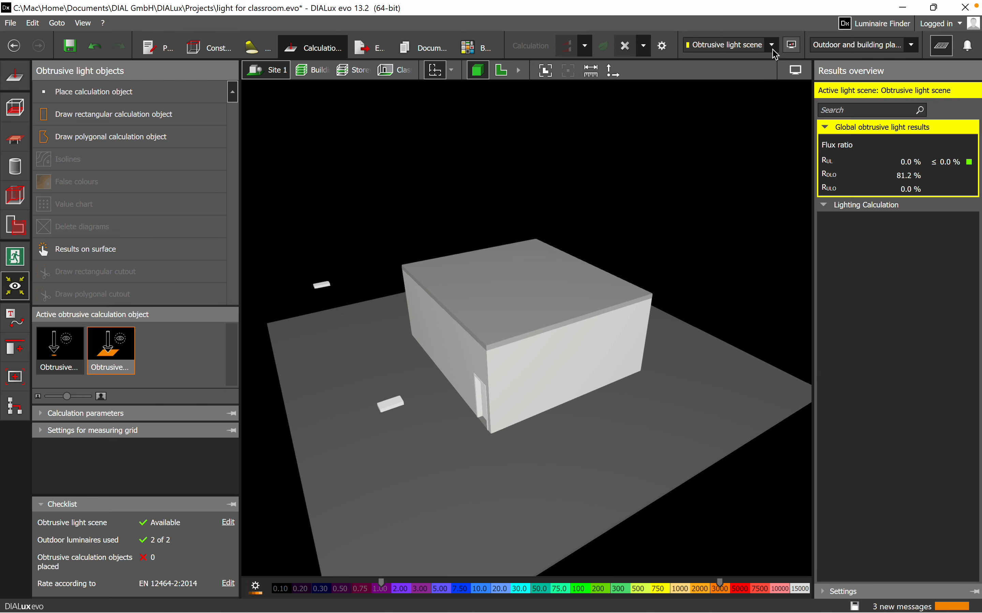
left_click(772, 48)
left_click(757, 96)
left_click(772, 45)
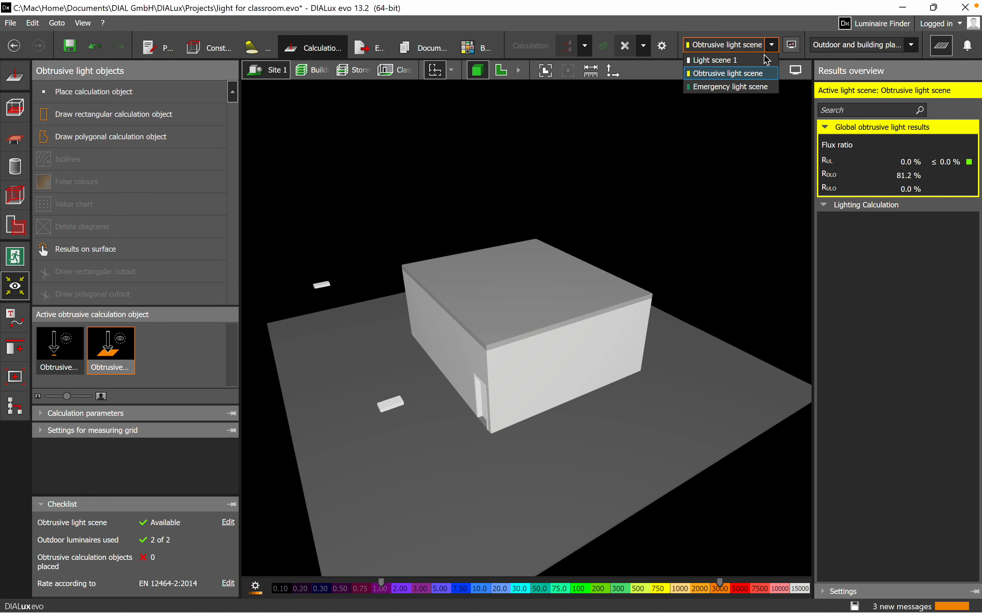
left_click(742, 87)
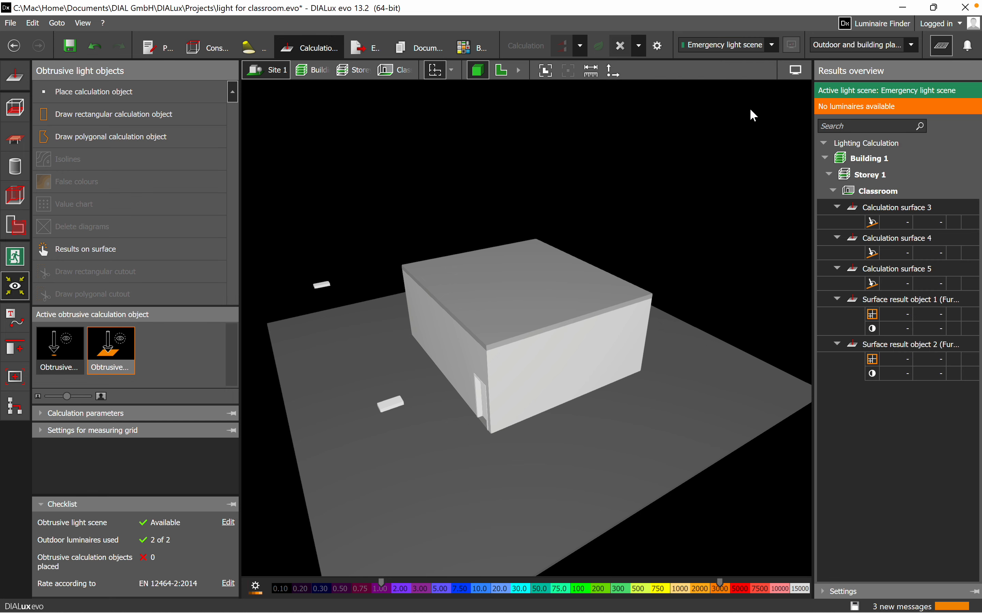
left_click(772, 45)
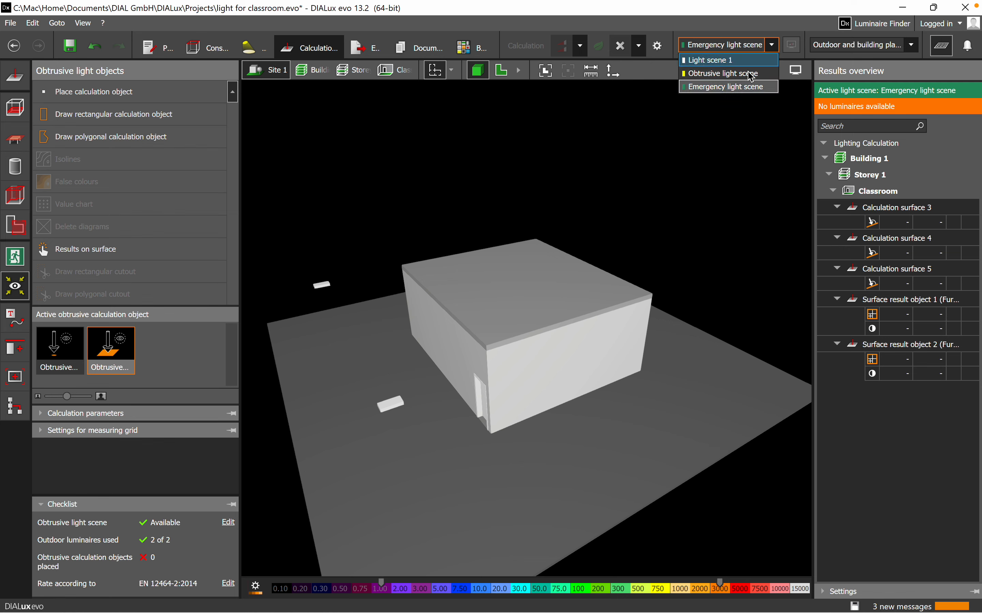
left_click(742, 73)
- In the floor plan, copy the luminaire at X 1.200 m and paste it outside the window side at about X 3.976 m, Y 10.222 m
left_click_drag(726, 422, 563, 465)
left_click_drag(618, 399, 420, 305)
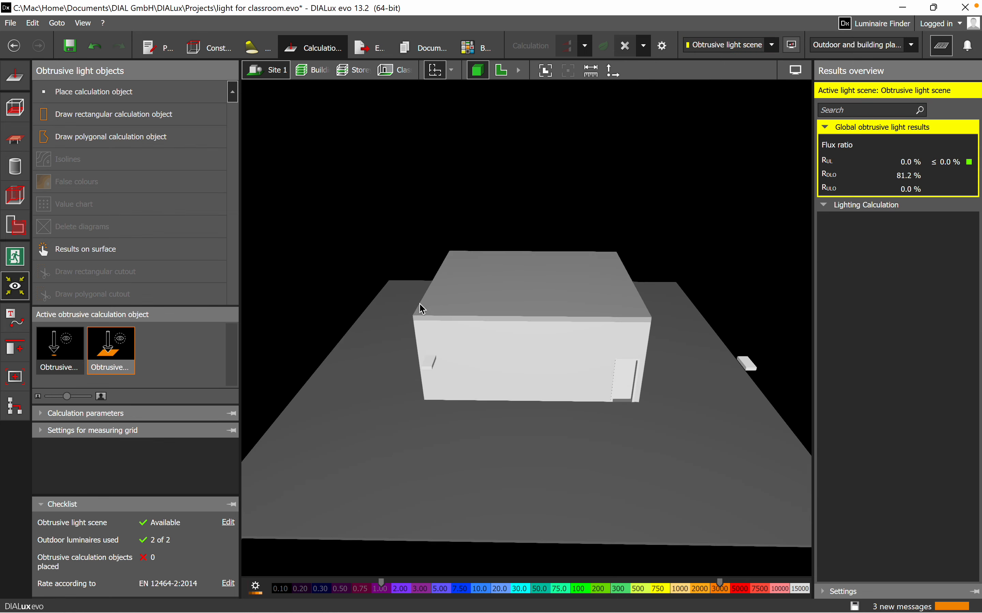
left_click(941, 47)
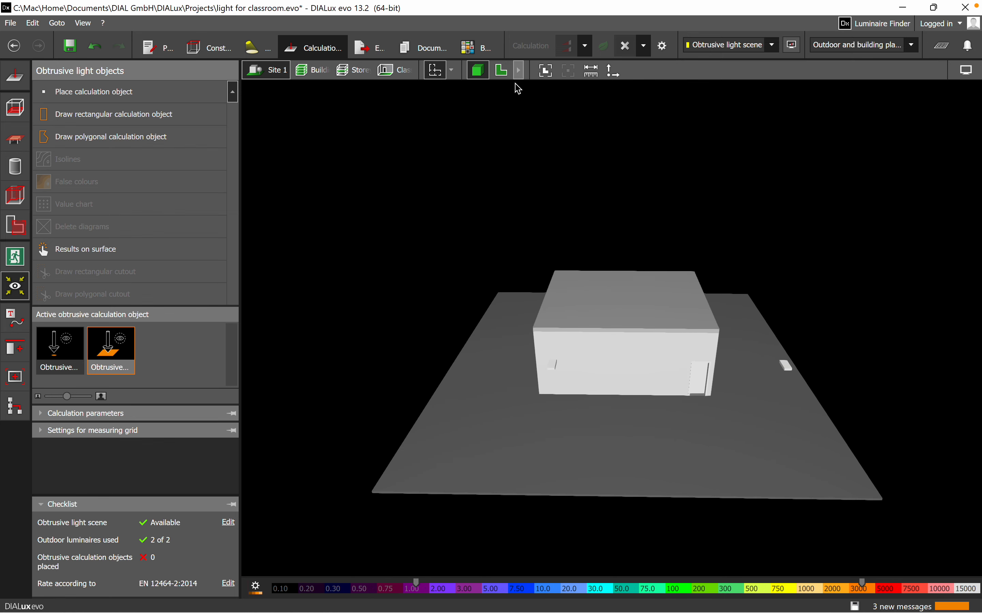
left_click(503, 71)
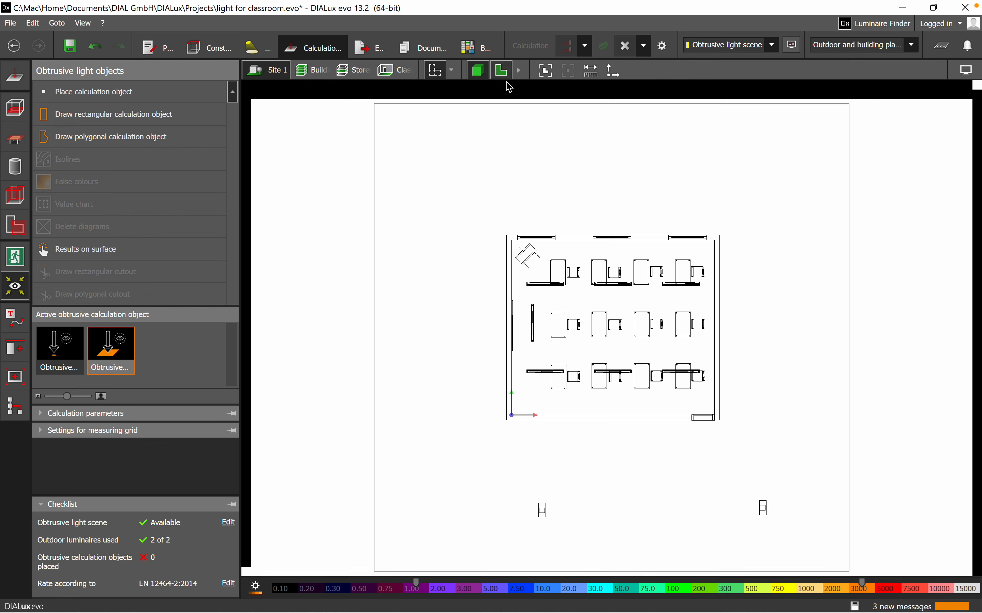
right_click(546, 510)
left_click(507, 497)
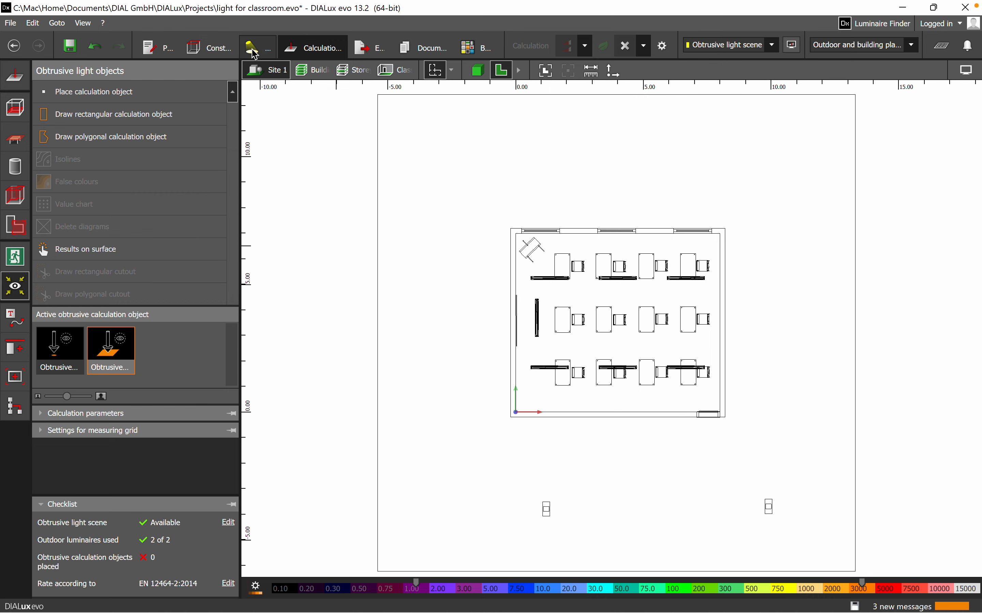
left_click(545, 525)
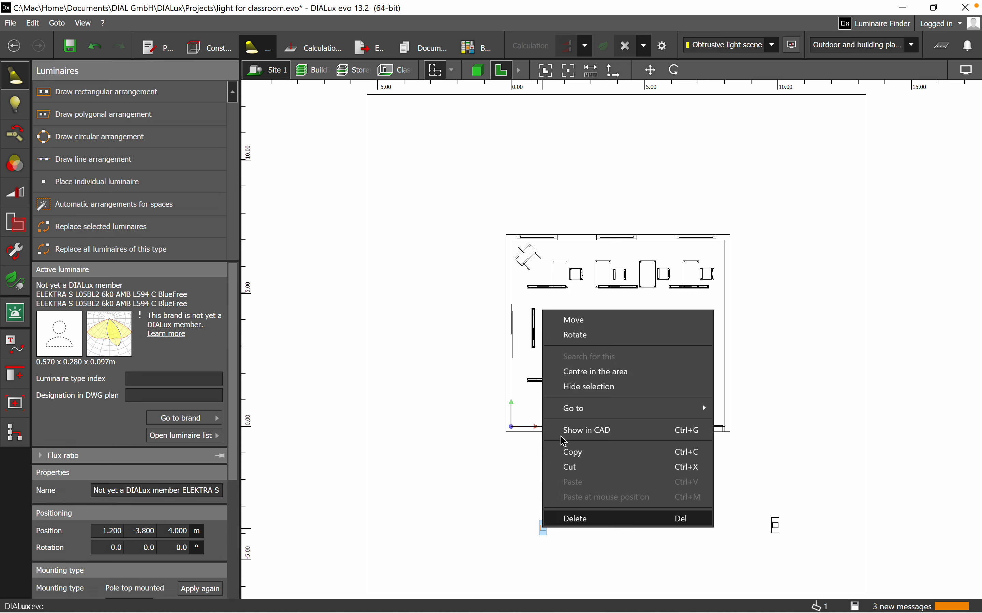
left_click(576, 449)
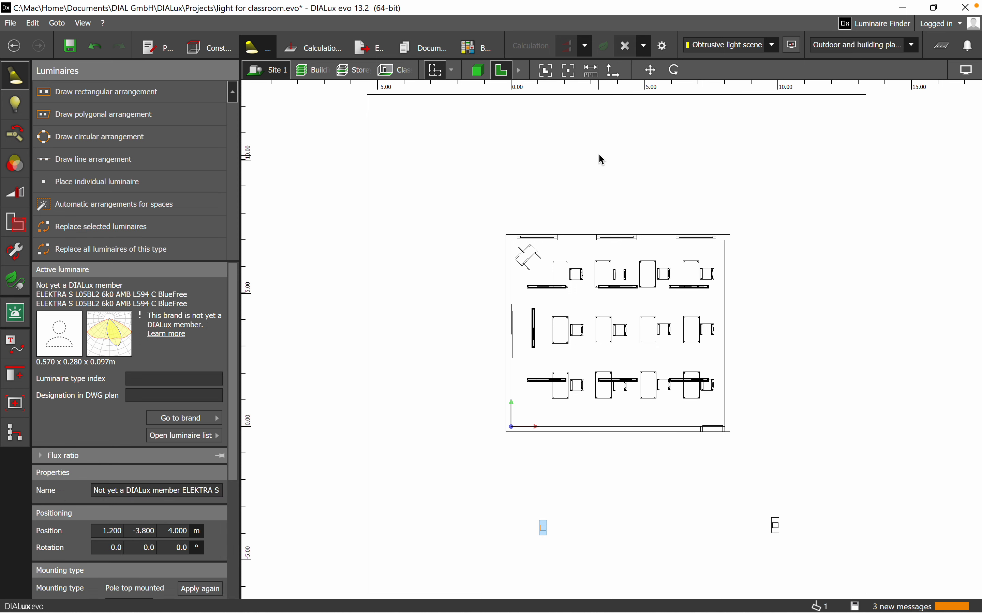
right_click(617, 152)
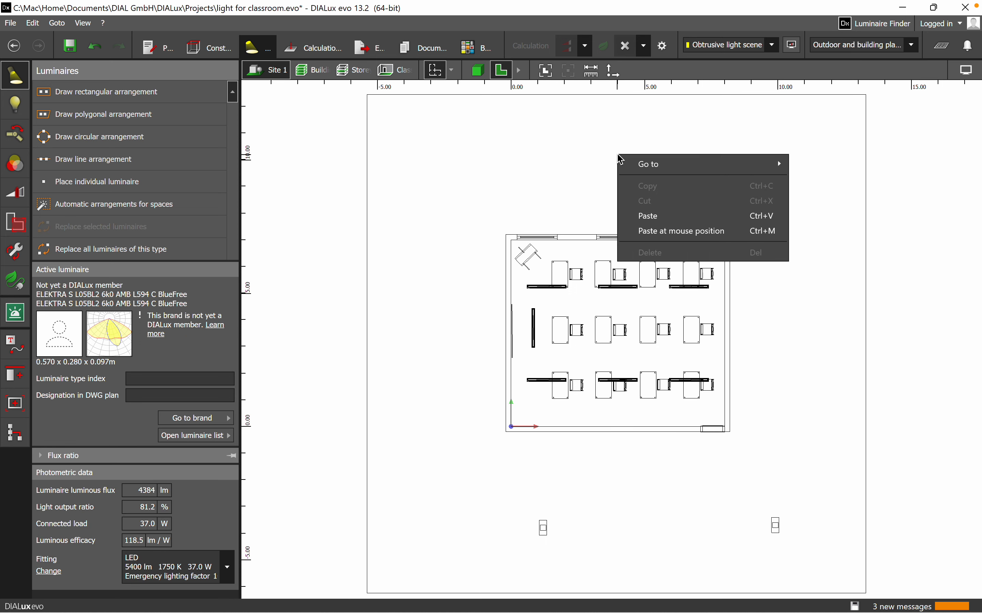
left_click(637, 232)
left_click(471, 336)
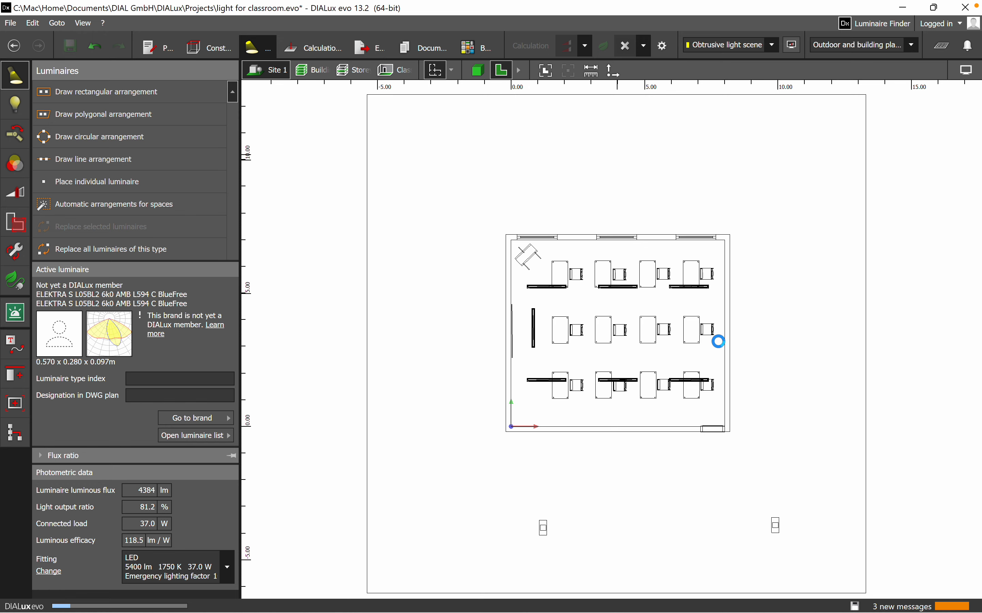
- Review the new luminaire beside the windows in 3D, and recalculate the entire project without saving it
left_click(478, 70)
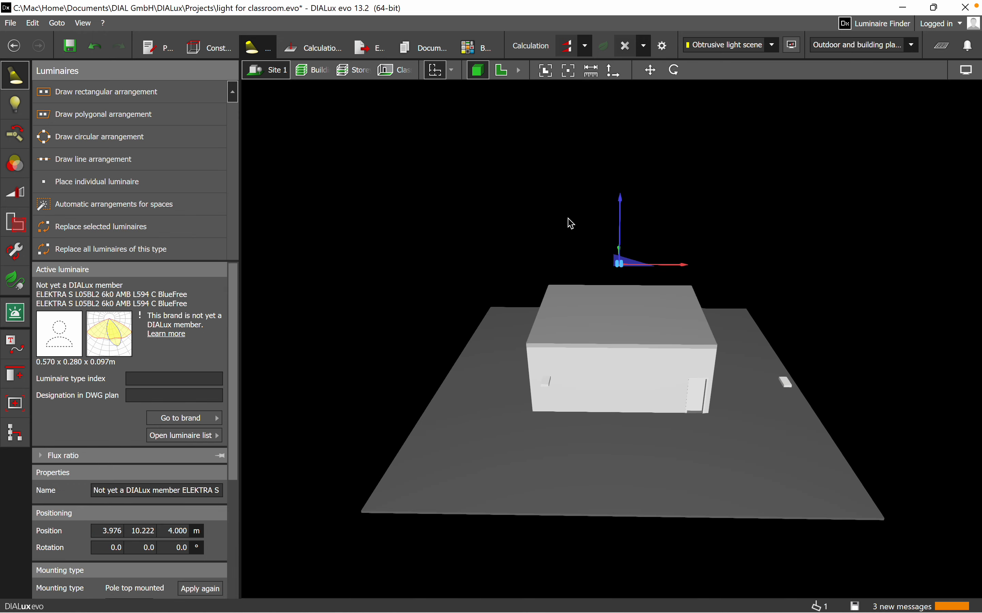
left_click_drag(679, 434, 484, 398)
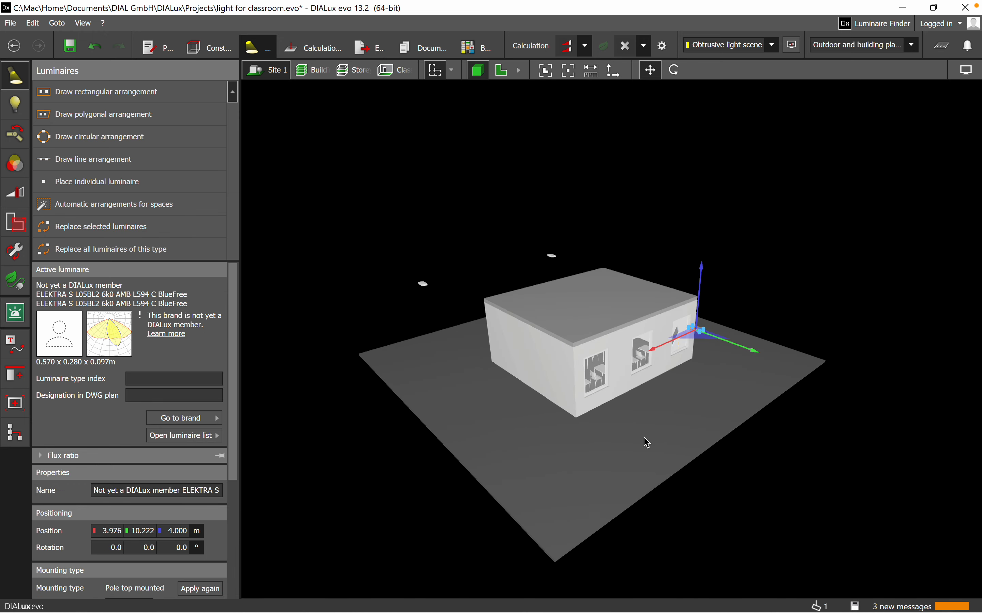
left_click(663, 437)
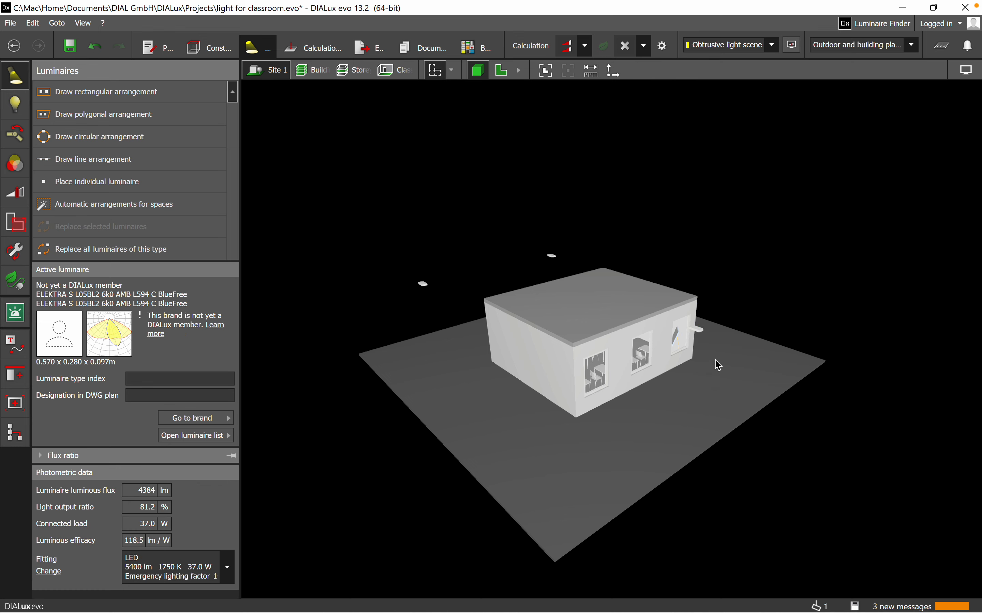
left_click(567, 47)
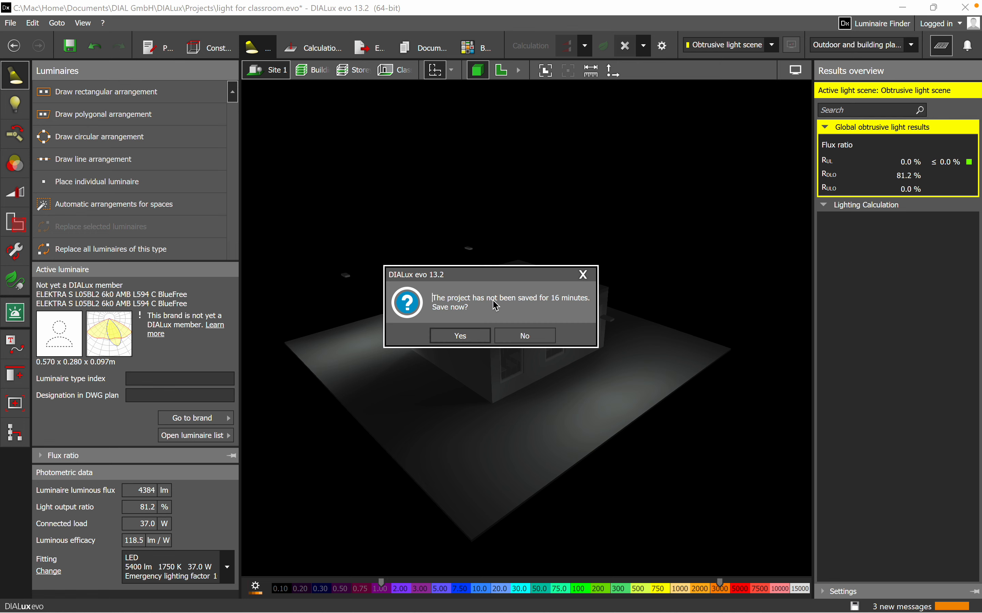
left_click(521, 336)
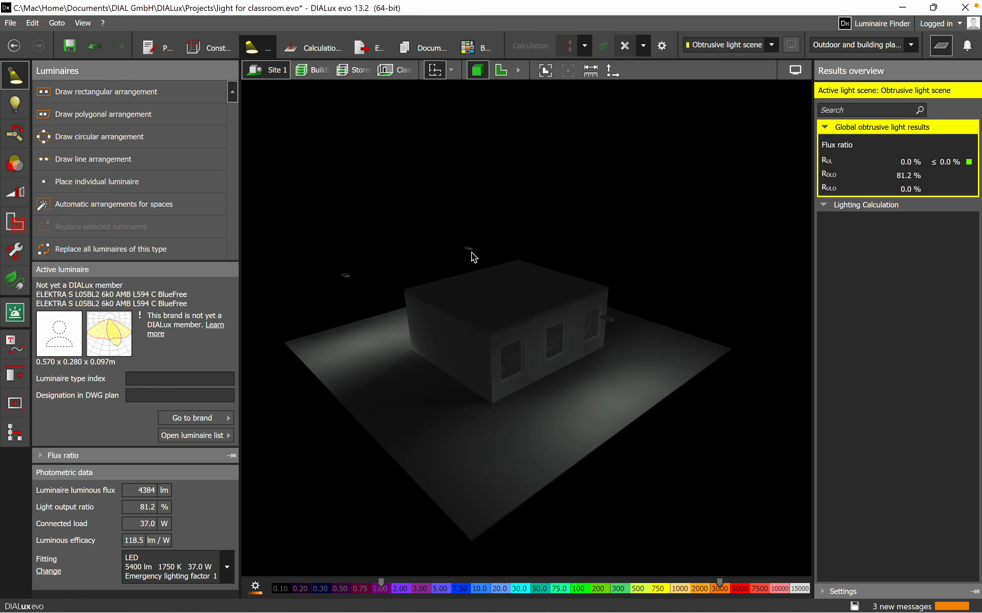
- Place an obtrusive light calculation surface on the ground between the two luminaires by the windowless facade, accepting that existing results become invalid
left_click(331, 45)
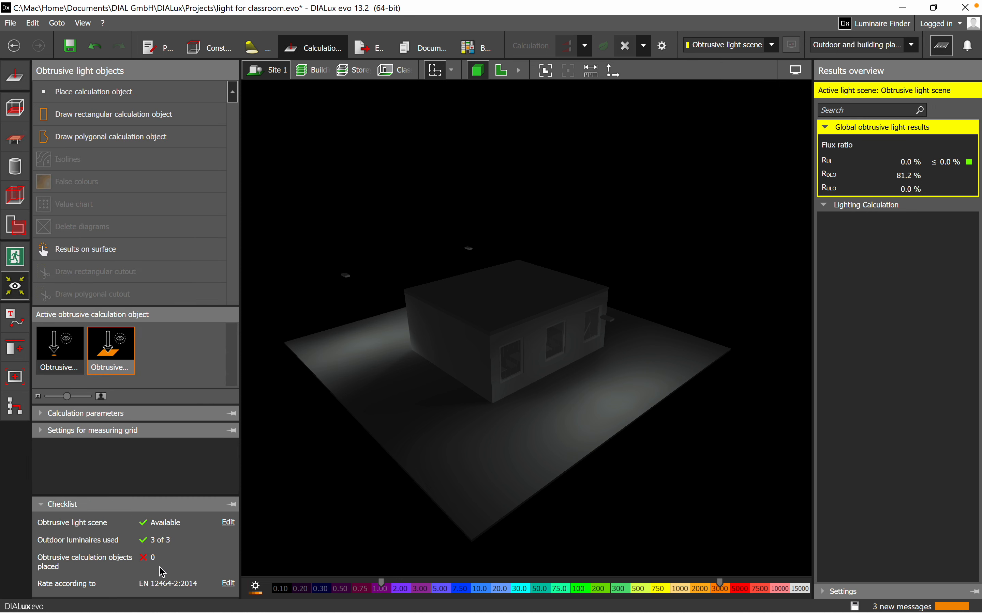
middle_click_drag(512, 456, 390, 453)
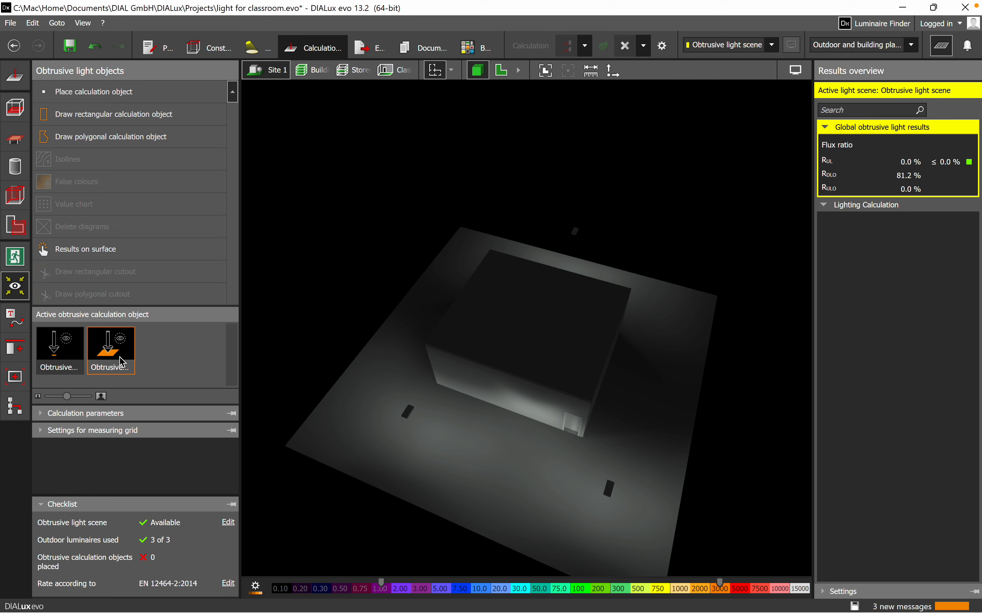
left_click_drag(125, 356, 464, 477)
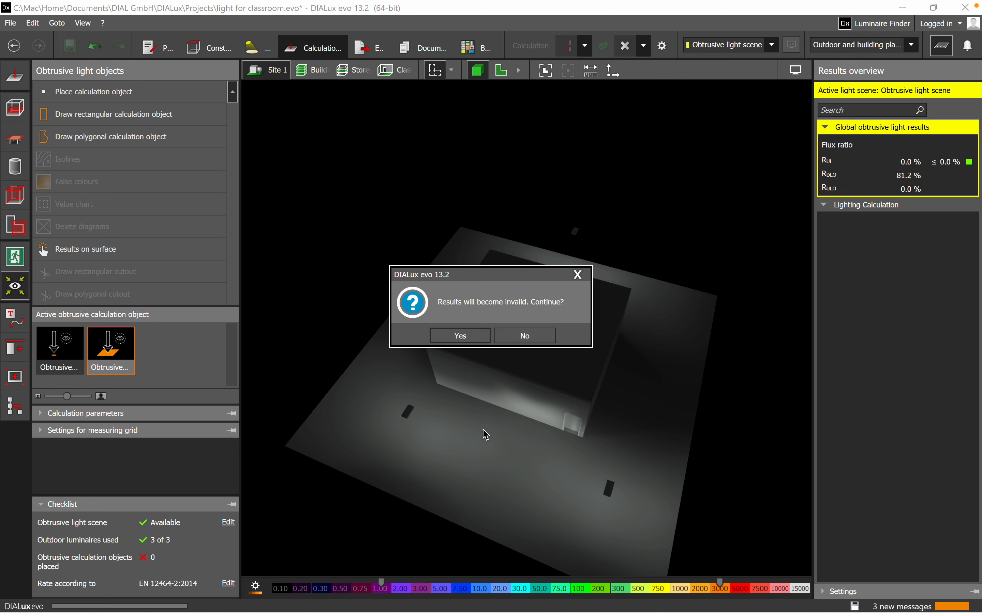
left_click(465, 343)
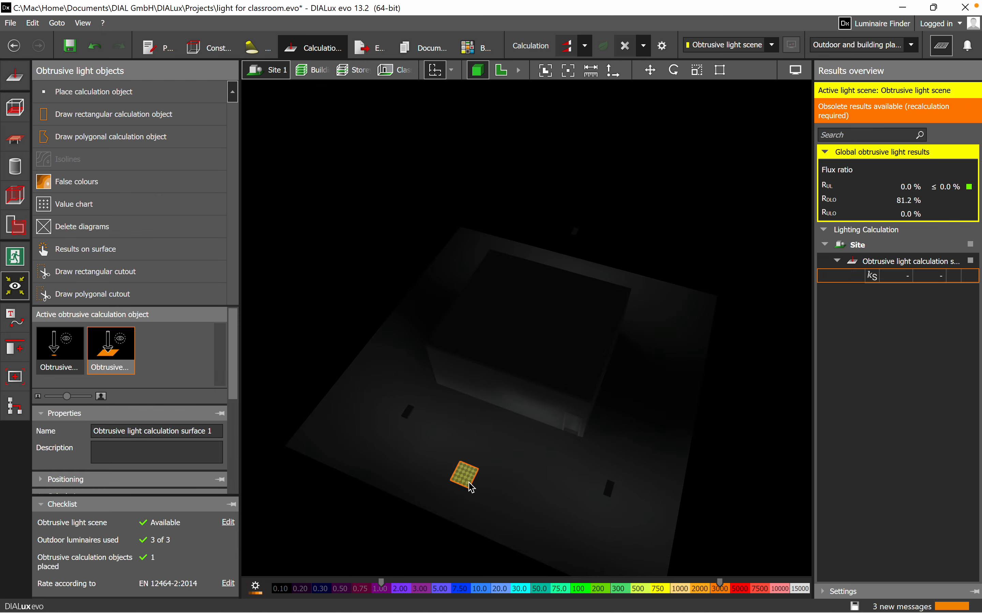
- In the floor plan, reshape the calculation surface into an area about 11.2 m by 3.7 m enclosing both luminaires by the windowless facade
right_click_drag(467, 473, 480, 473)
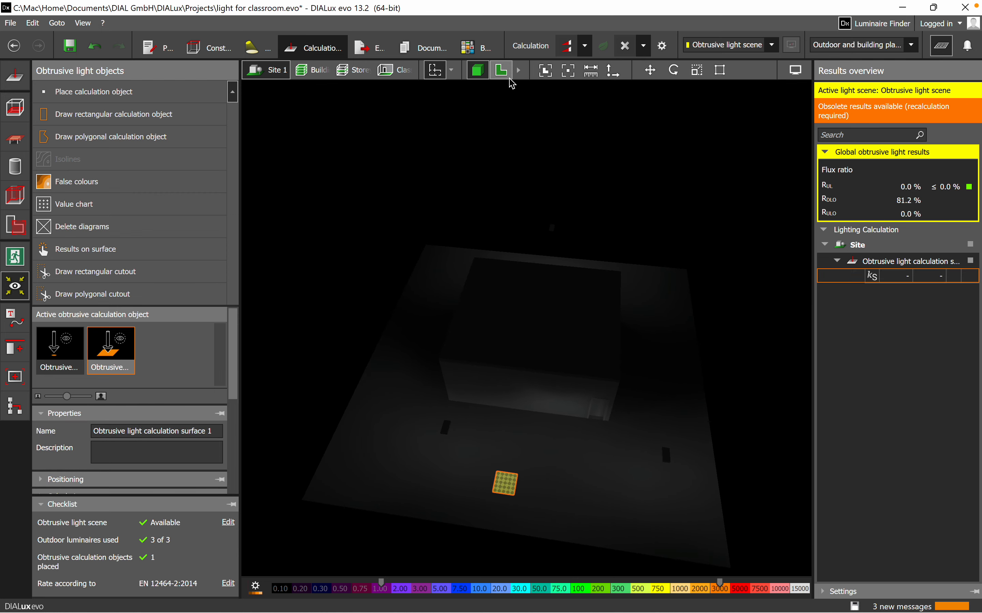
left_click(502, 70)
left_click_drag(600, 443, 596, 320)
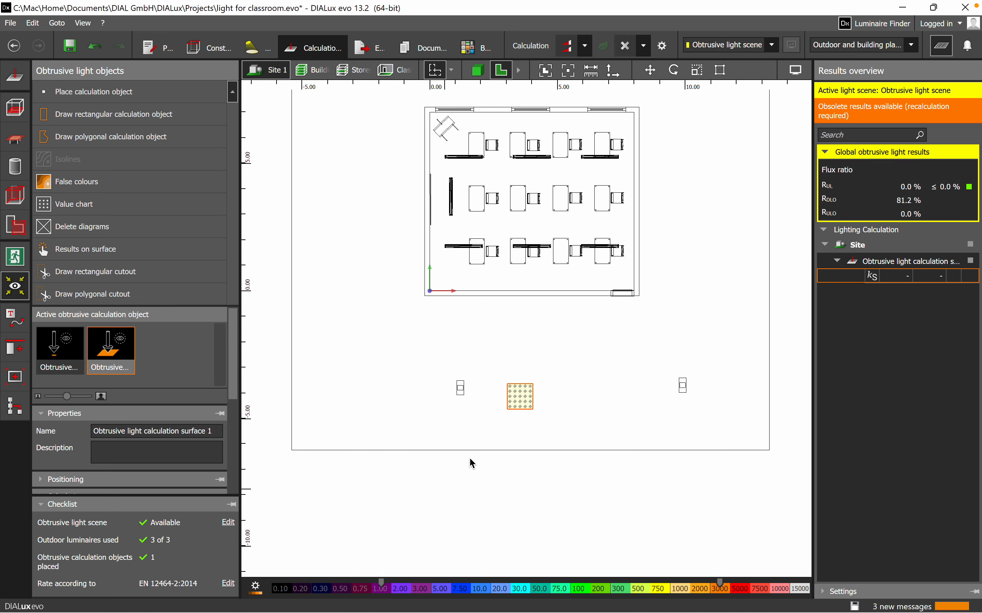
right_click(516, 398)
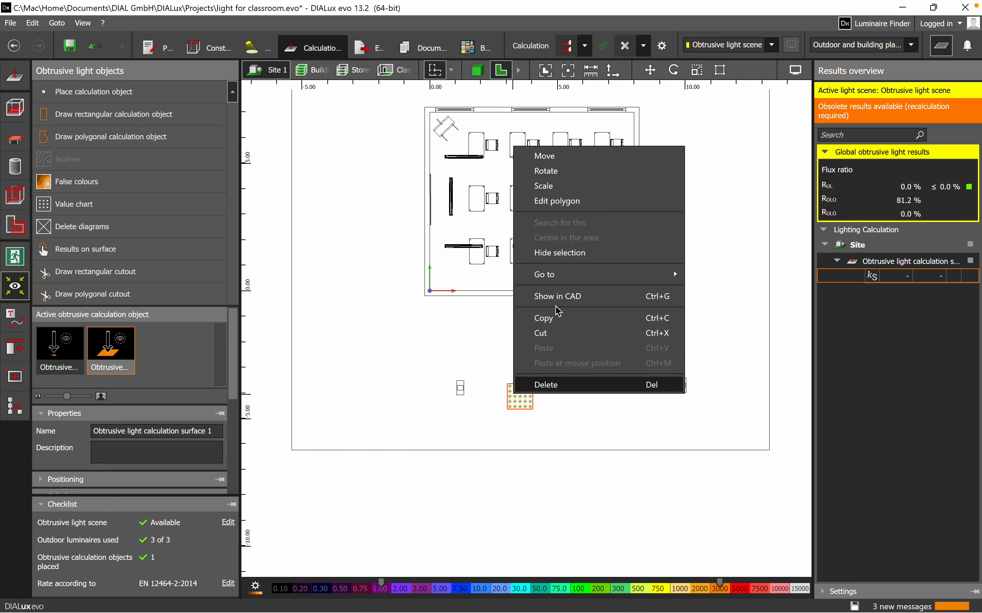
left_click(579, 202)
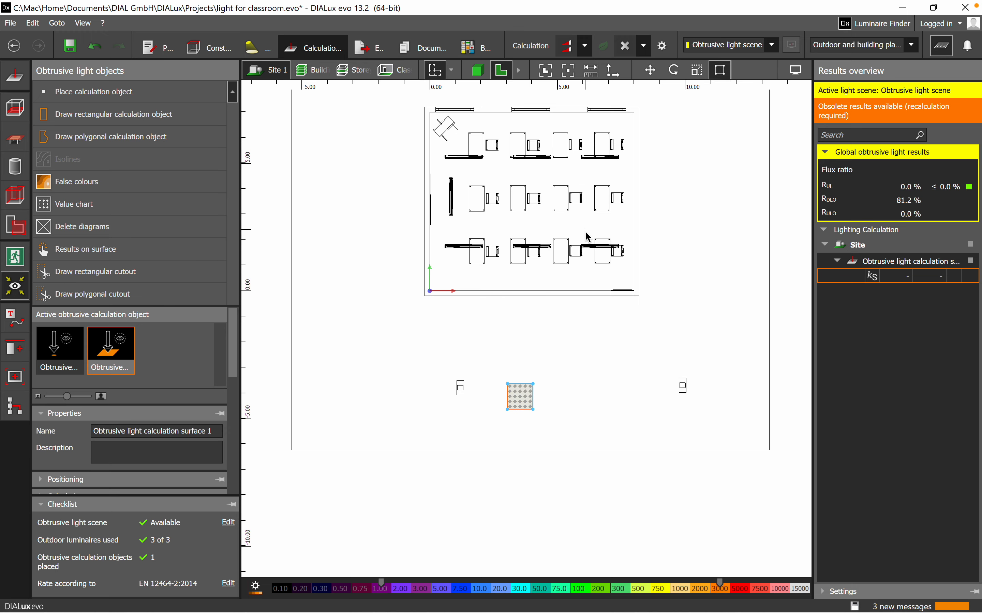
left_click_drag(495, 412, 431, 409)
left_click_drag(508, 383, 433, 320)
left_click_drag(533, 383, 717, 316)
left_click_drag(533, 410, 717, 416)
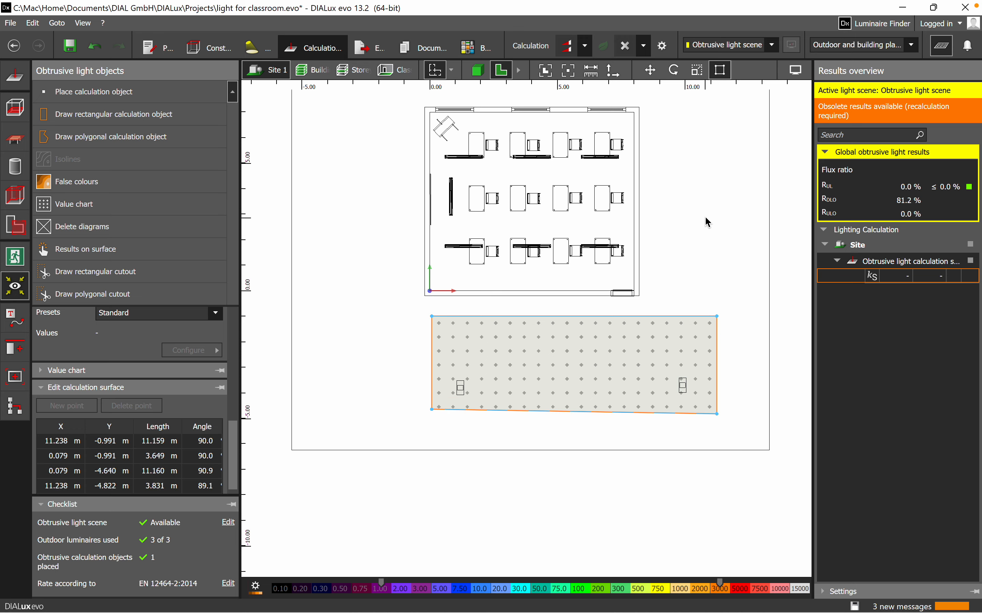
key("Escape")
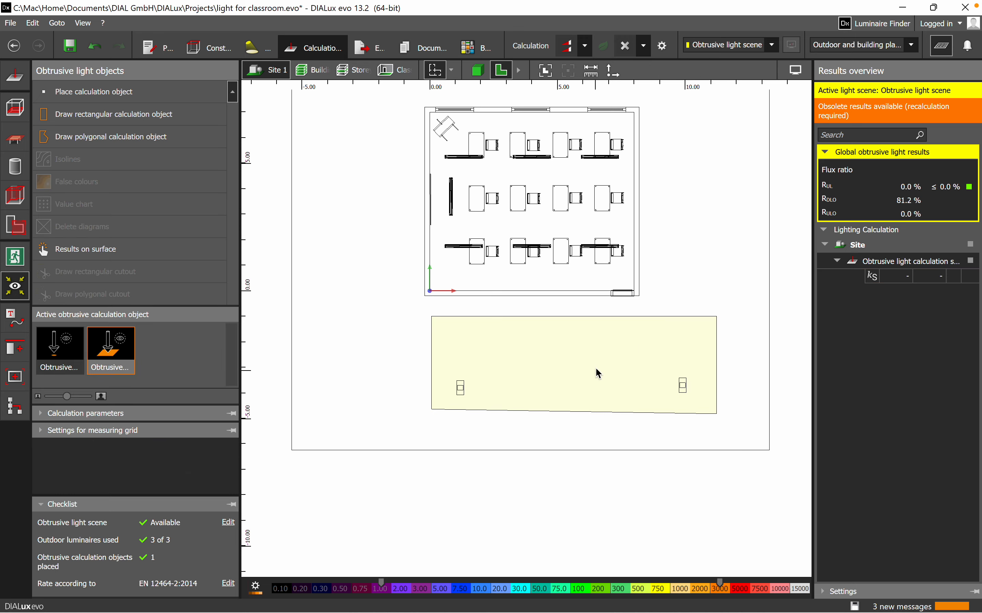
- Place a second obtrusive light calculation surface on the ground beside the luminaire outside the window side
scroll(663, 215, "down", 5)
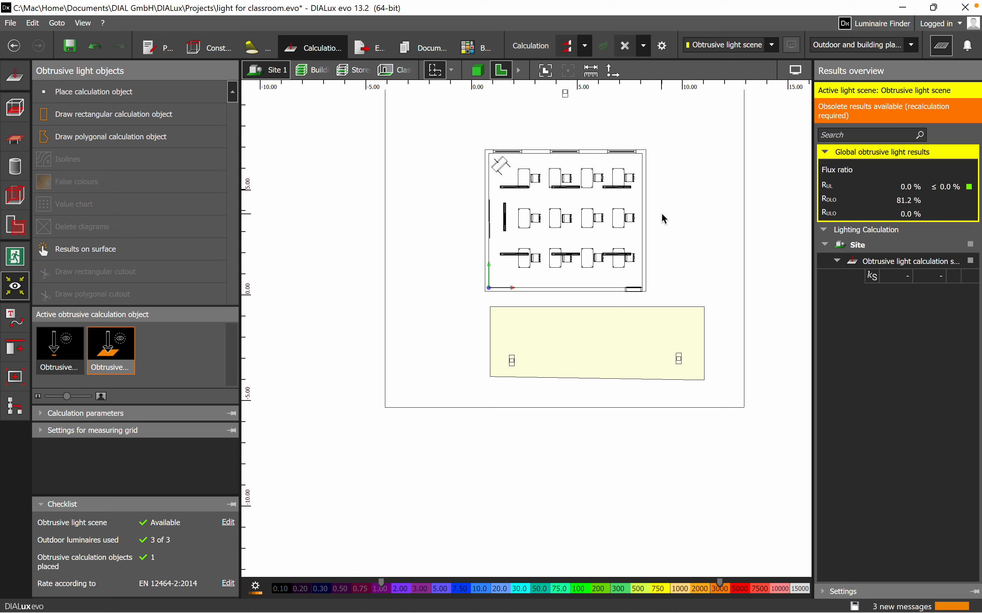
scroll(665, 201, "up", 5)
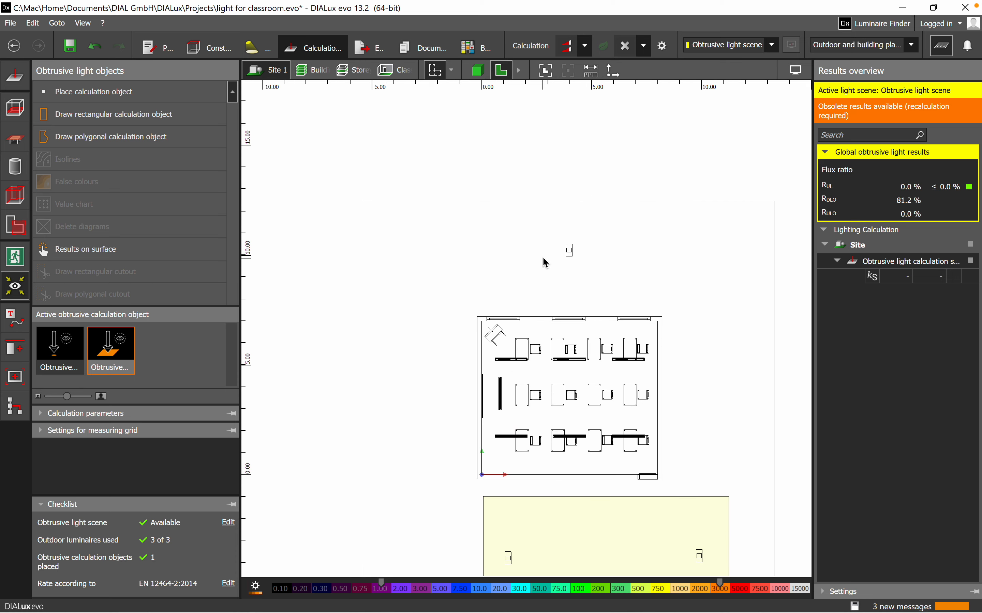
left_click(164, 360)
left_click_drag(163, 360, 596, 286)
left_click(115, 351)
left_click_drag(118, 355, 535, 271)
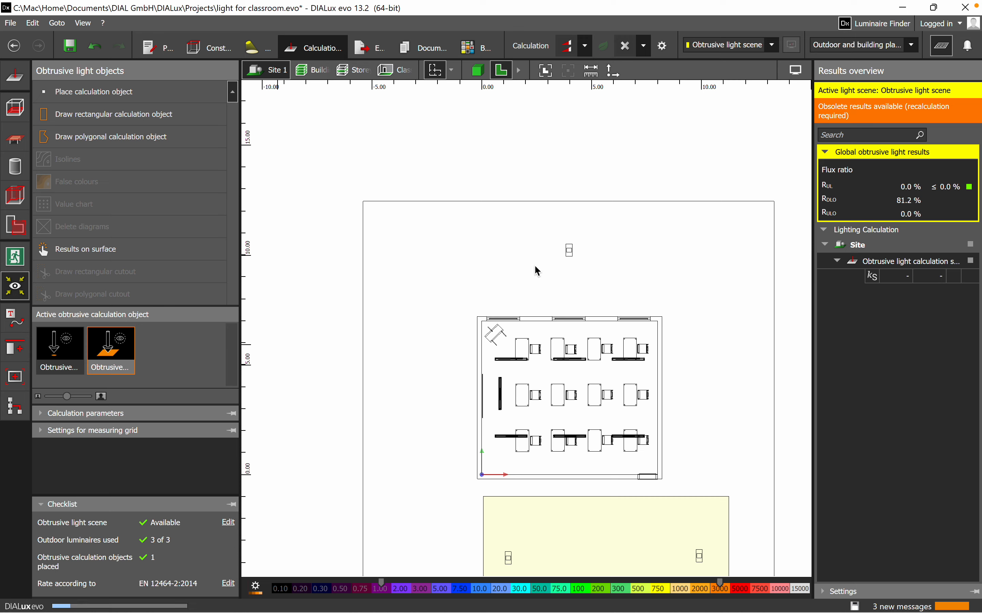
- Reshape the second calculation surface to 8.4 m by 3.7 m along the window facade, spanning X -0.200 to 8.200 m and Y 7.200 to 10.900 m
right_click(535, 273)
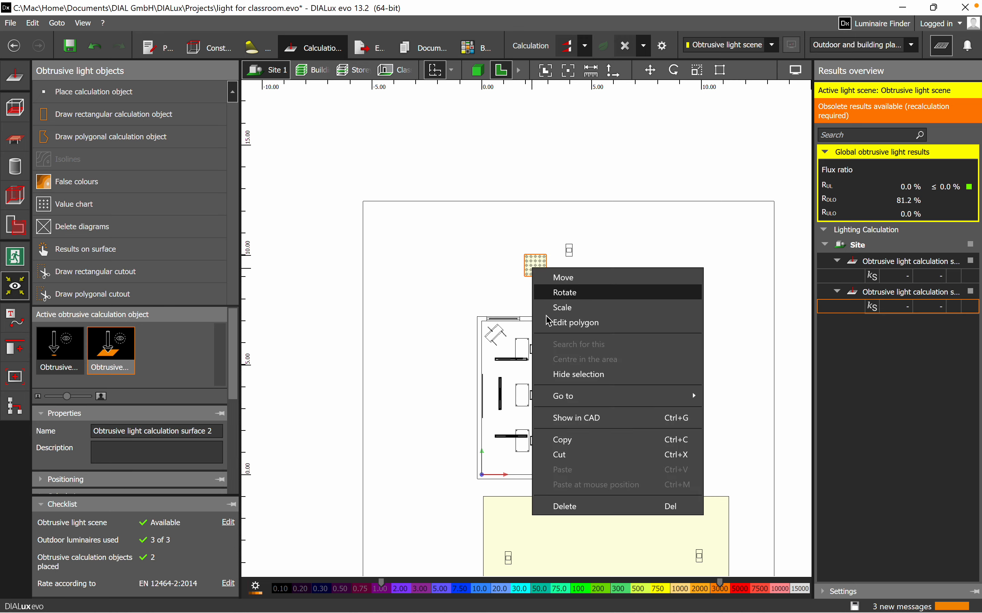
left_click(562, 324)
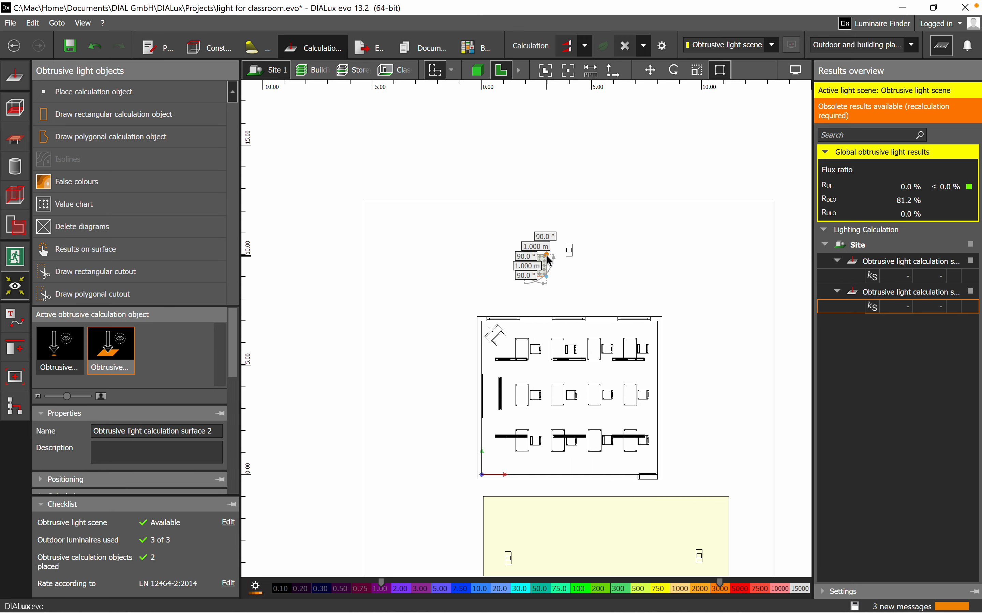
left_click_drag(547, 255, 673, 235)
left_click_drag(571, 279, 659, 307)
left_click_drag(524, 277, 482, 319)
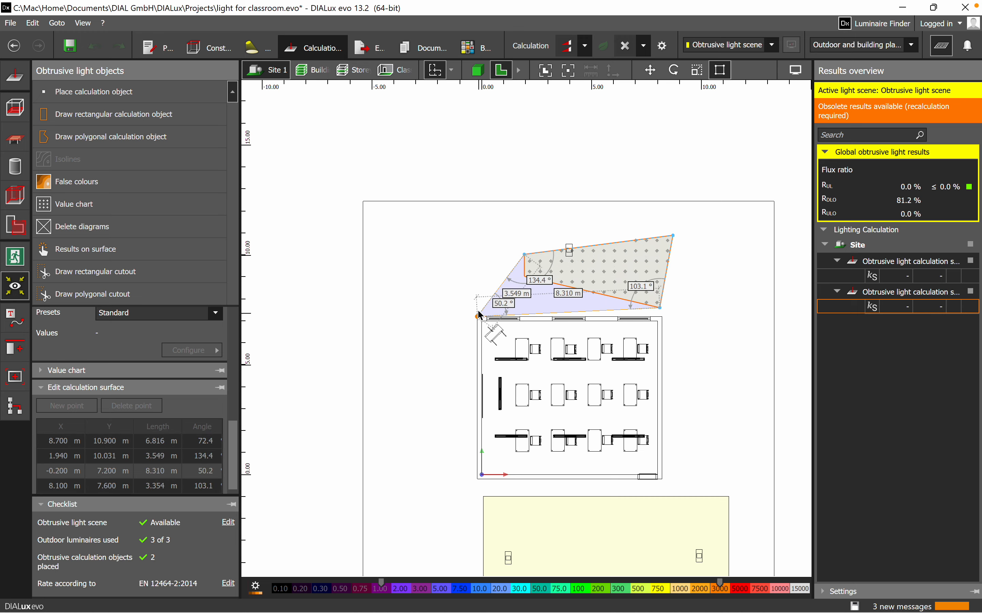
left_click_drag(660, 308, 662, 317)
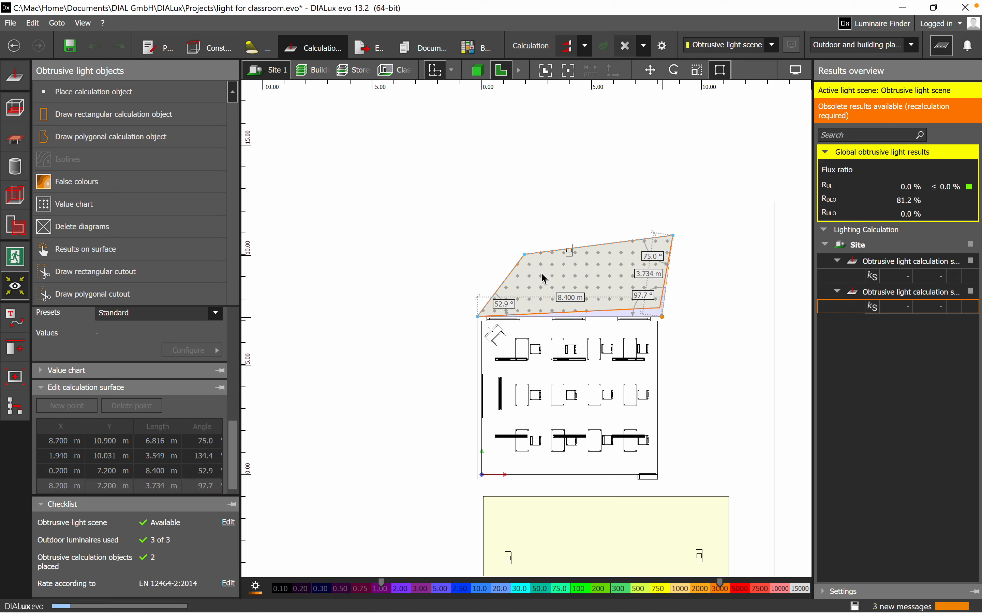
left_click_drag(527, 255, 477, 235)
mouse_move(673, 235)
left_mouse_down()
mouse_move(662, 235)
mouse_move(682, 249)
left_mouse_up()
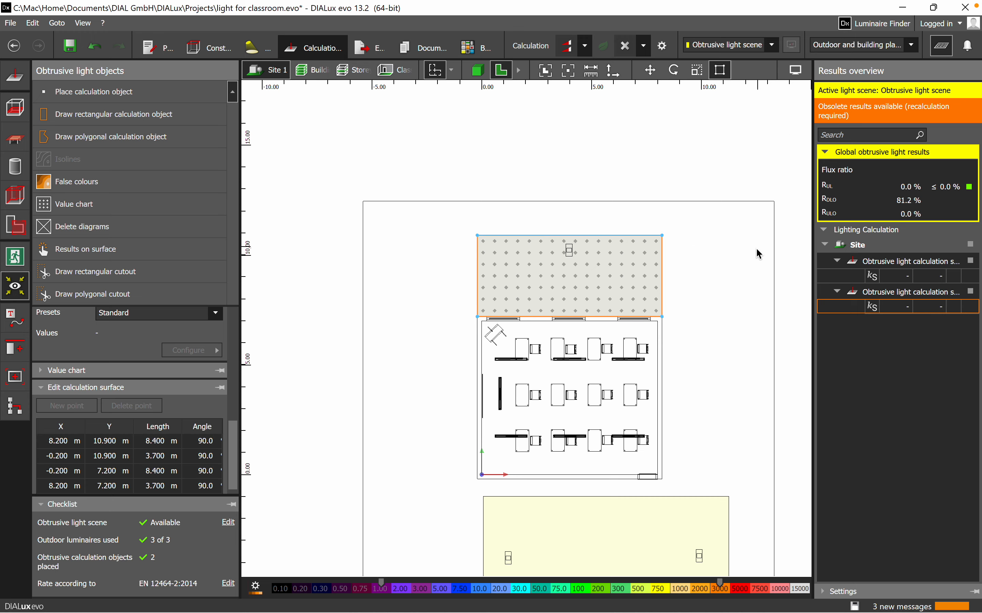
- Check both calculation surfaces in 3D and recalculate the project
left_click(478, 70)
right_click_drag(529, 538, 328, 447)
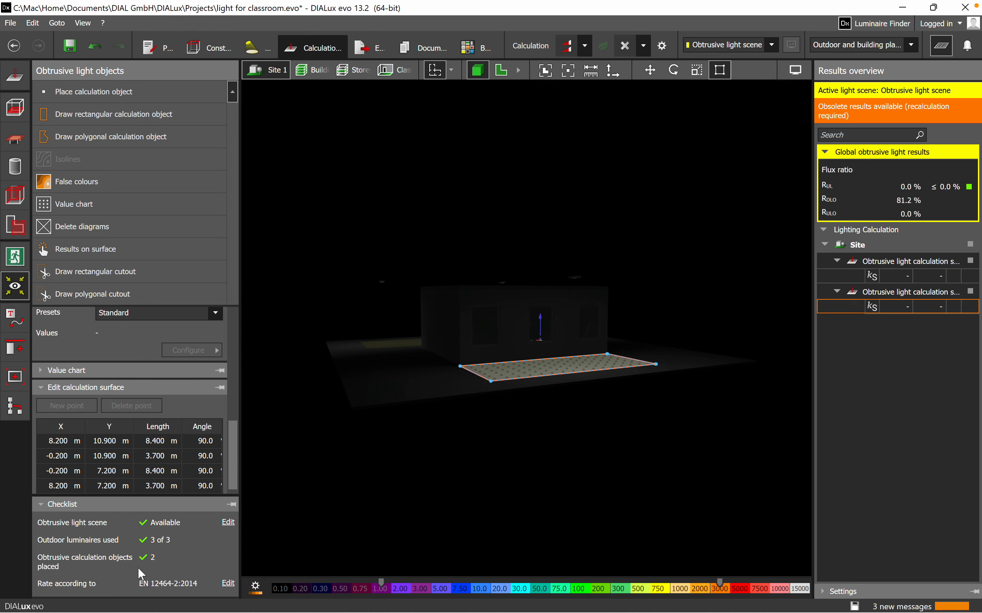
right_click_drag(630, 451, 424, 441)
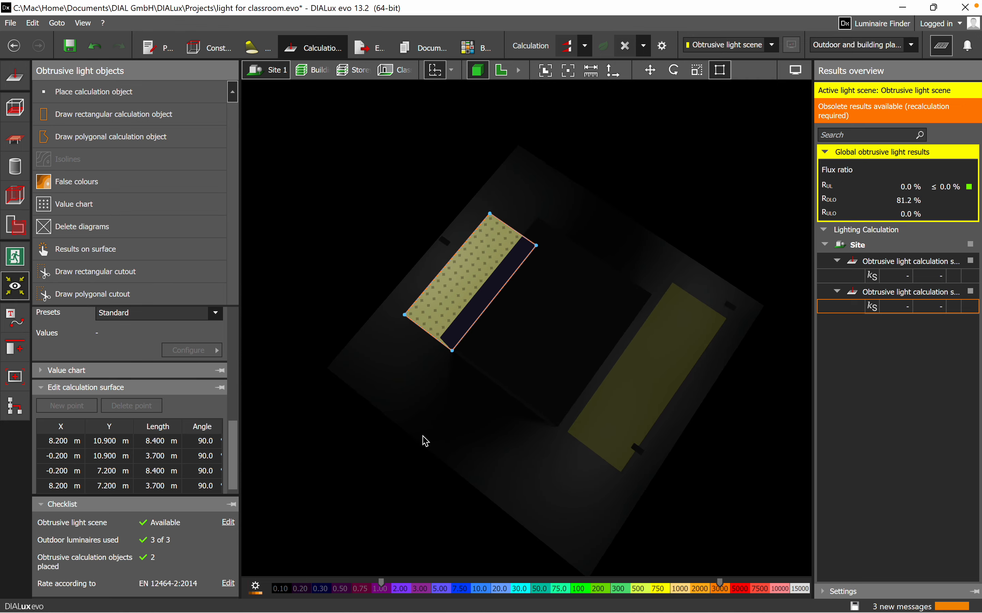
left_click(567, 46)
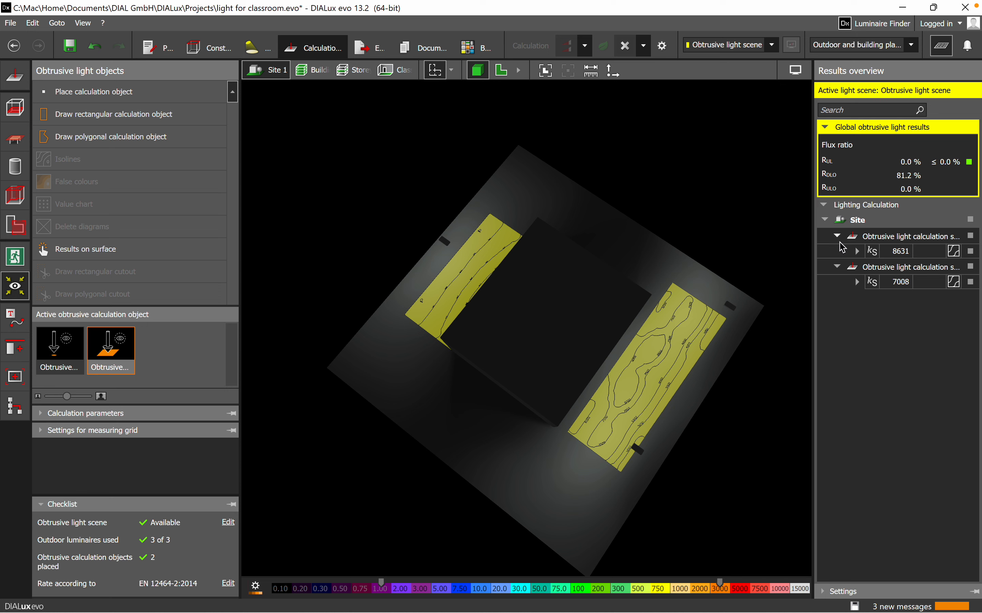
- Expand the glare index results of both obtrusive light calculation surfaces and compare their average, minimum, maximum and uniformity values
left_click(863, 255)
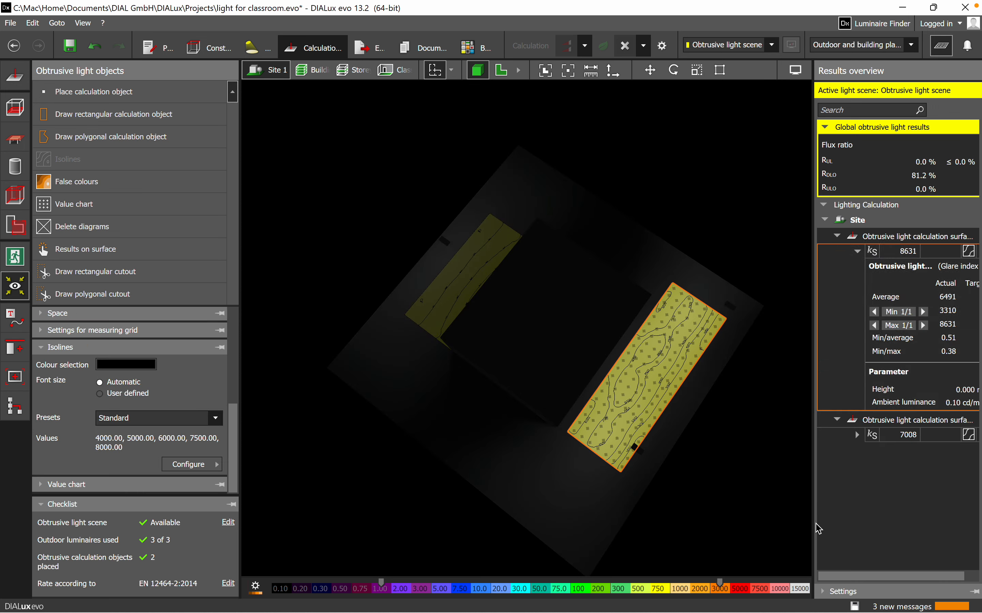
left_click(862, 434)
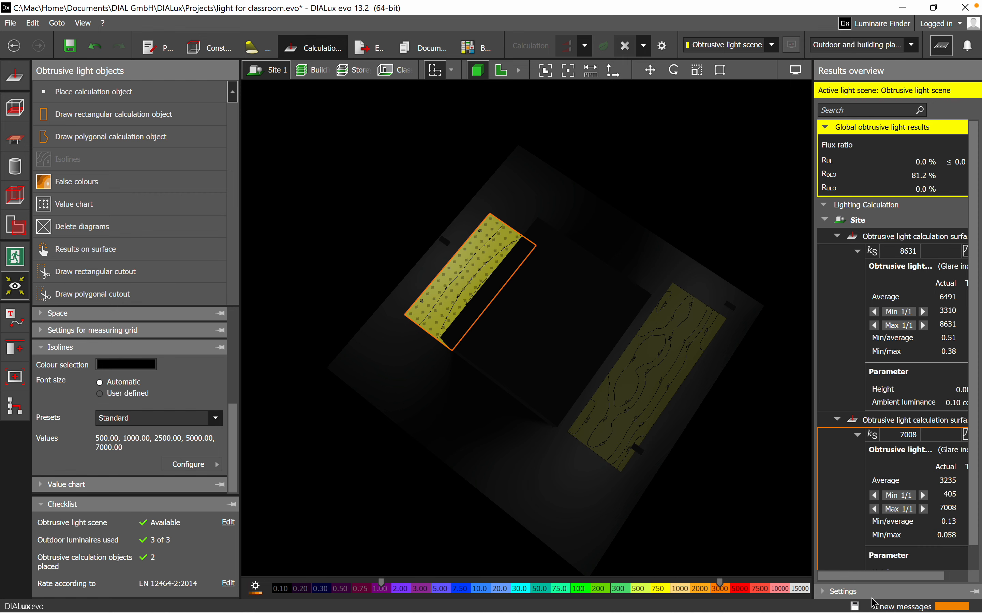
left_click_drag(876, 575, 931, 573)
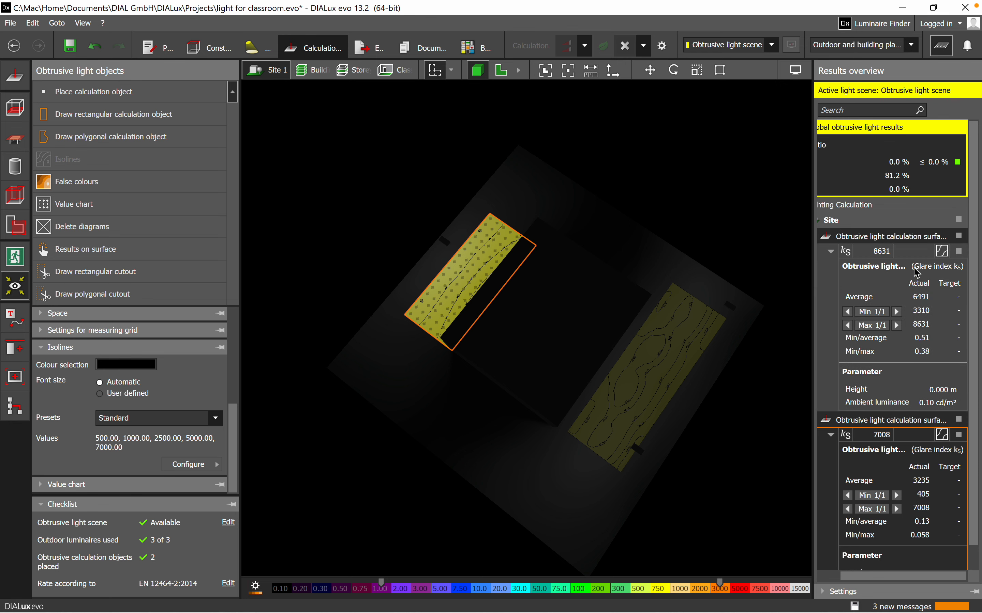
left_click(443, 283)
left_click(965, 262)
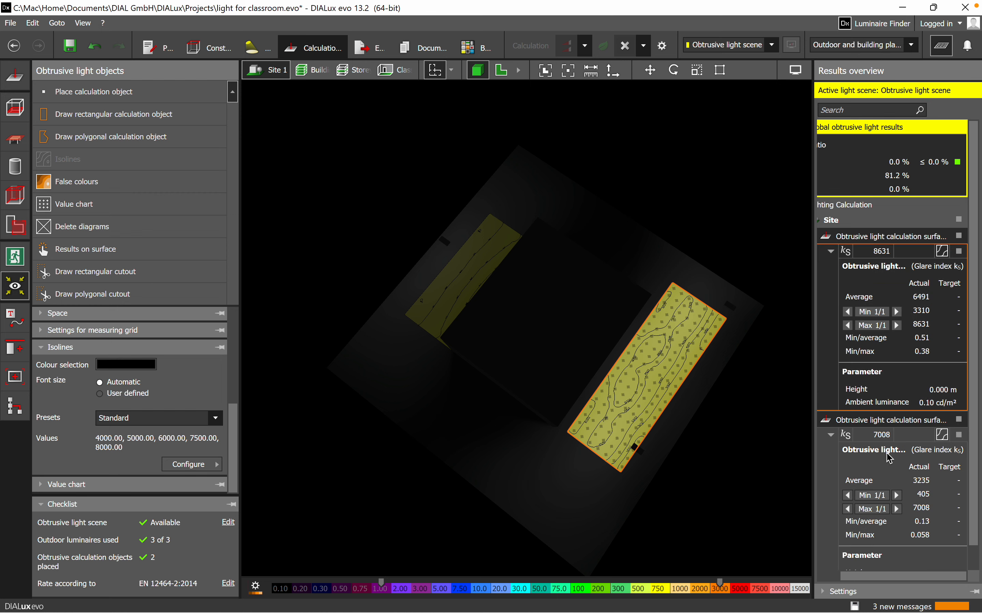
scroll(911, 462, "down", 1)
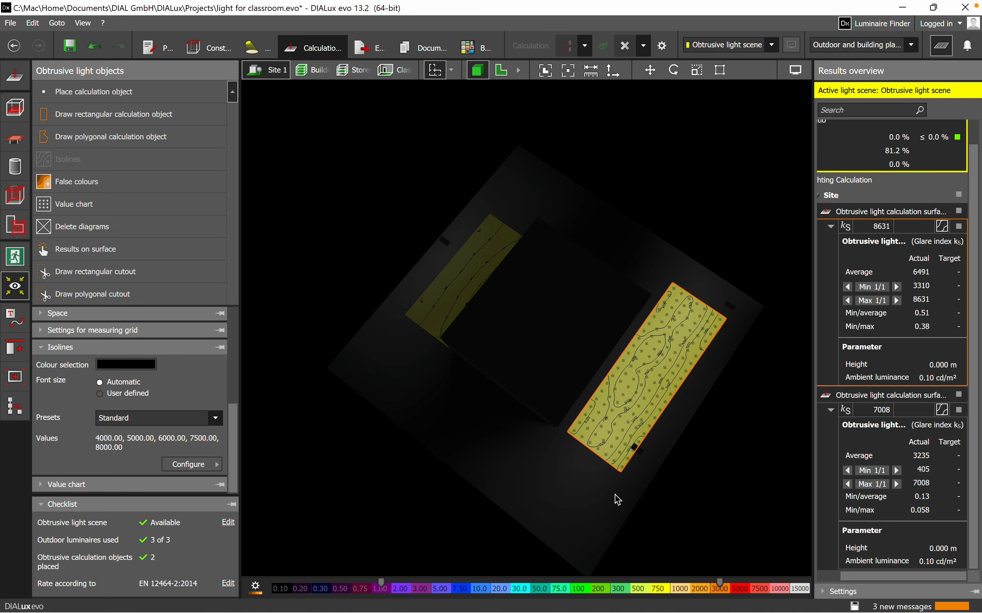
- Examine the glare index isolines on both calculation surfaces up close in 3D and against their listed results
scroll(625, 499, "up", 5)
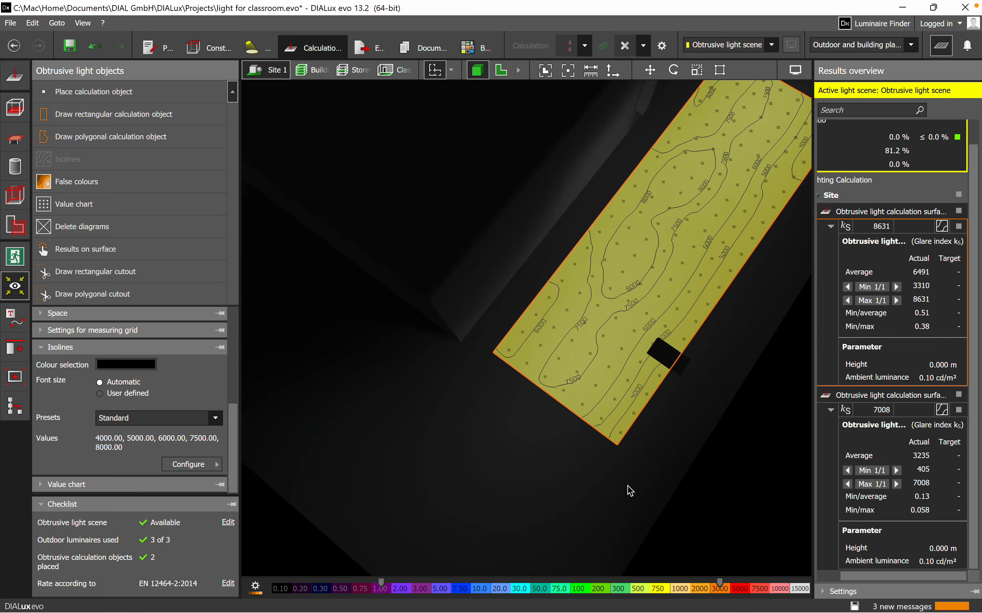
left_click_drag(636, 473, 544, 454)
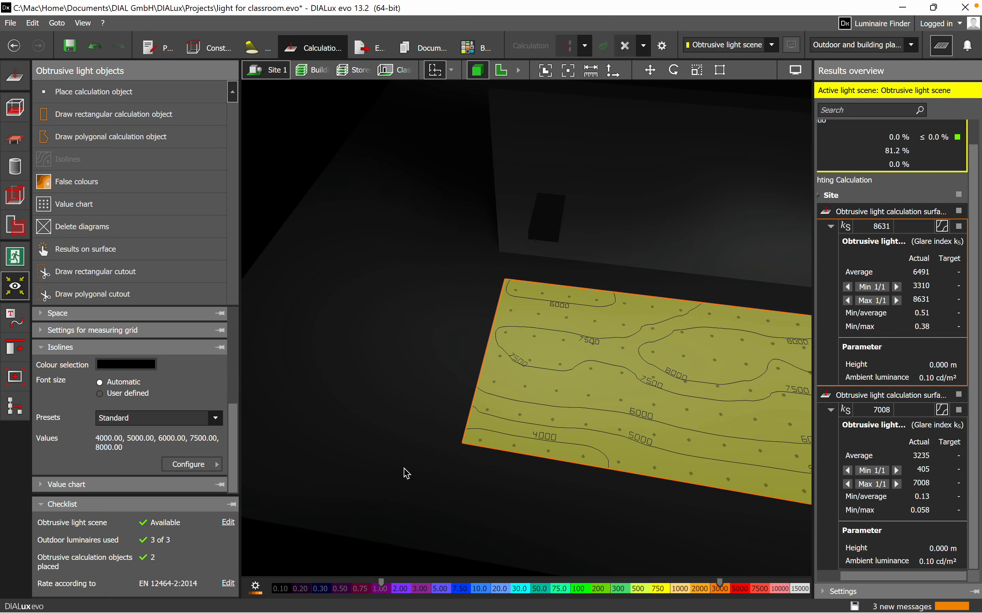
mouse_move(201, 600)
scroll(541, 311, "down", 6)
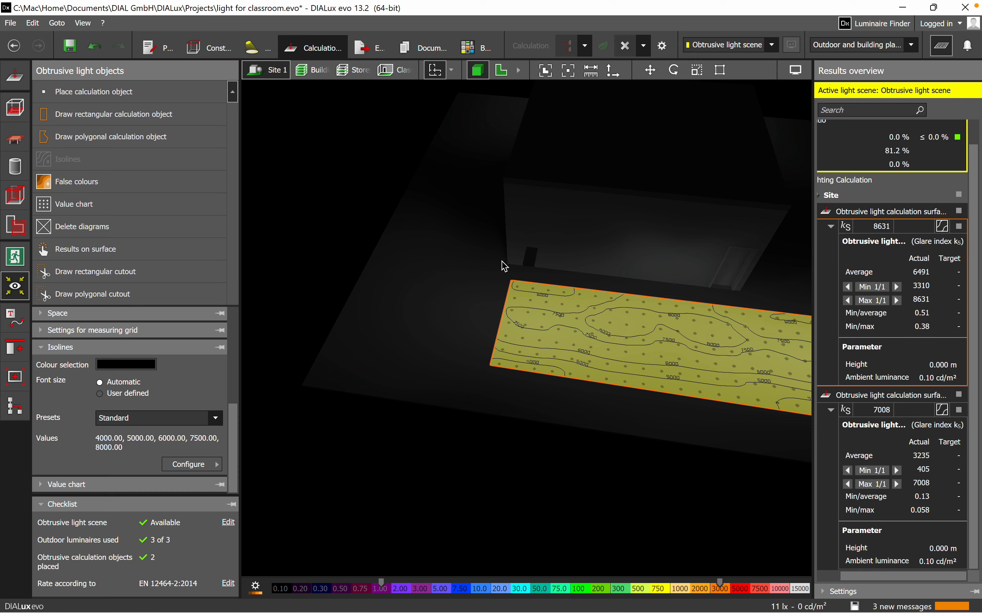
middle_click_drag(670, 338, 508, 449)
right_click_drag(657, 419, 510, 438)
middle_click_drag(642, 325, 493, 343)
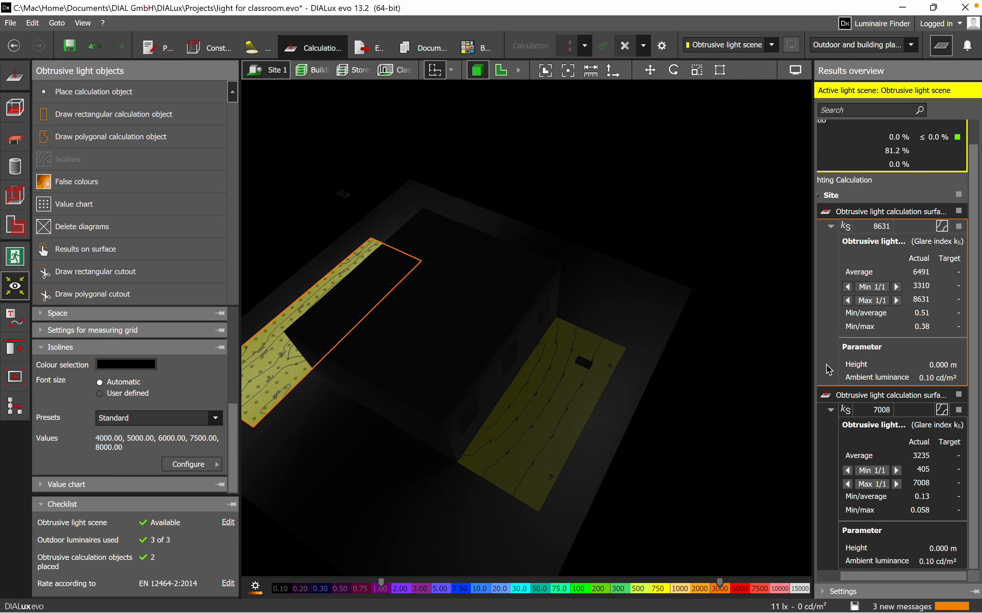
scroll(940, 367, "up", 1)
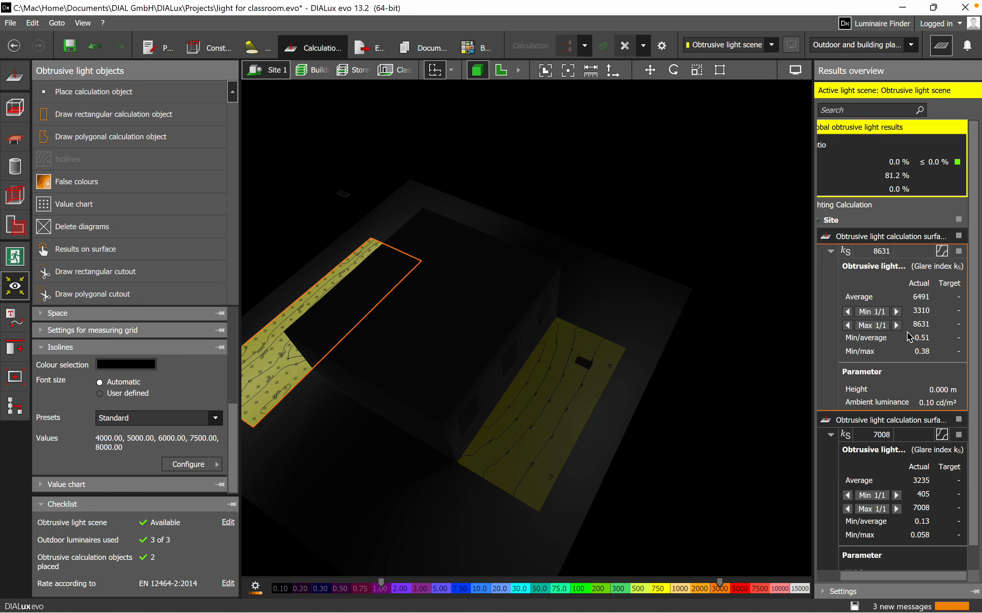
mouse_move(372, 434)
right_mouse_down()
mouse_move(307, 454)
mouse_move(471, 390)
mouse_move(471, 361)
mouse_move(298, 389)
mouse_move(293, 490)
mouse_move(349, 467)
mouse_move(360, 442)
right_mouse_up()
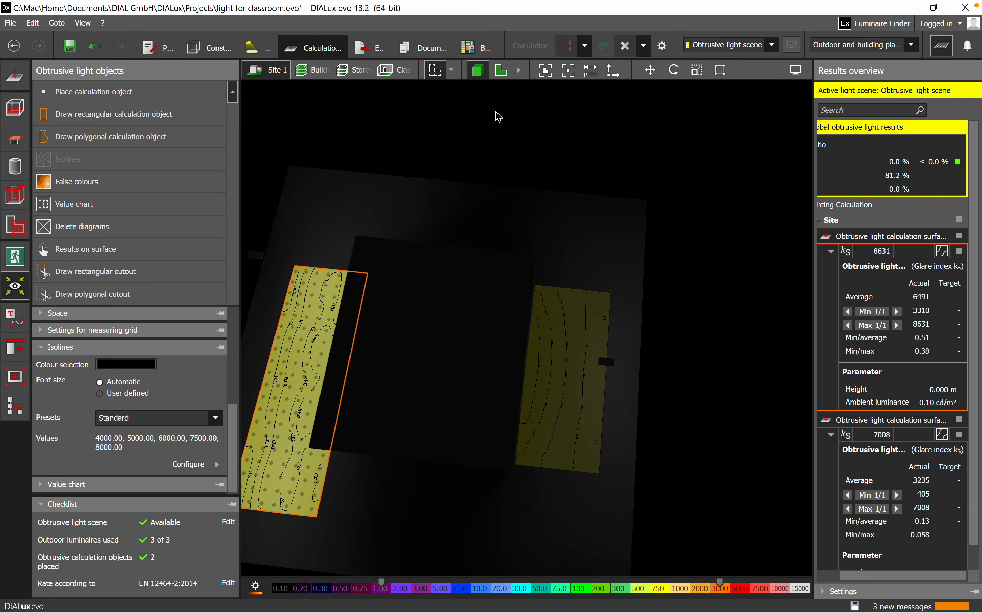
- Compare the isolines of both surfaces in the floor plan and in 3D from different sides of the building, with nothing selected
left_click(506, 72)
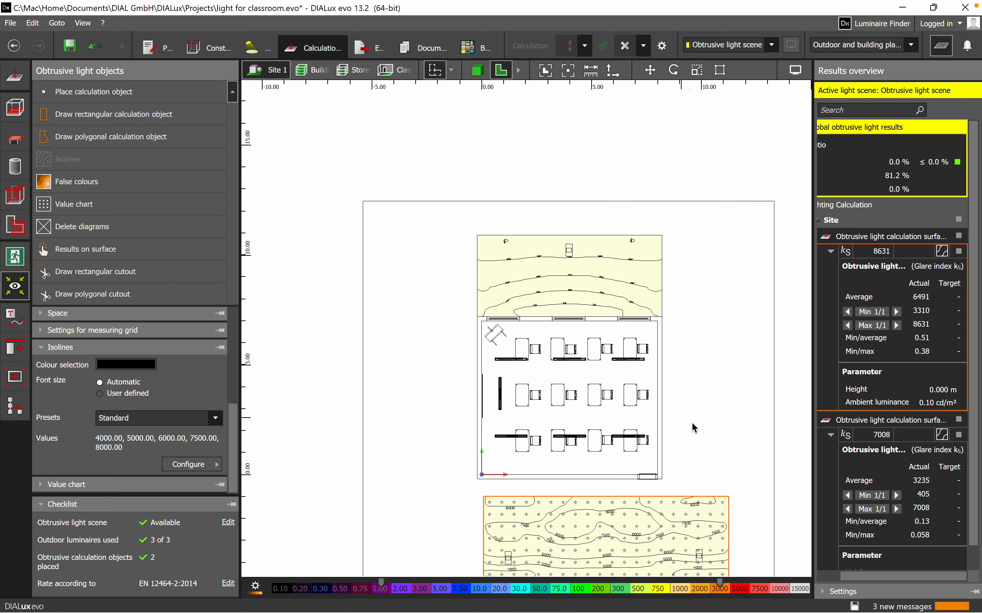
left_click(708, 445)
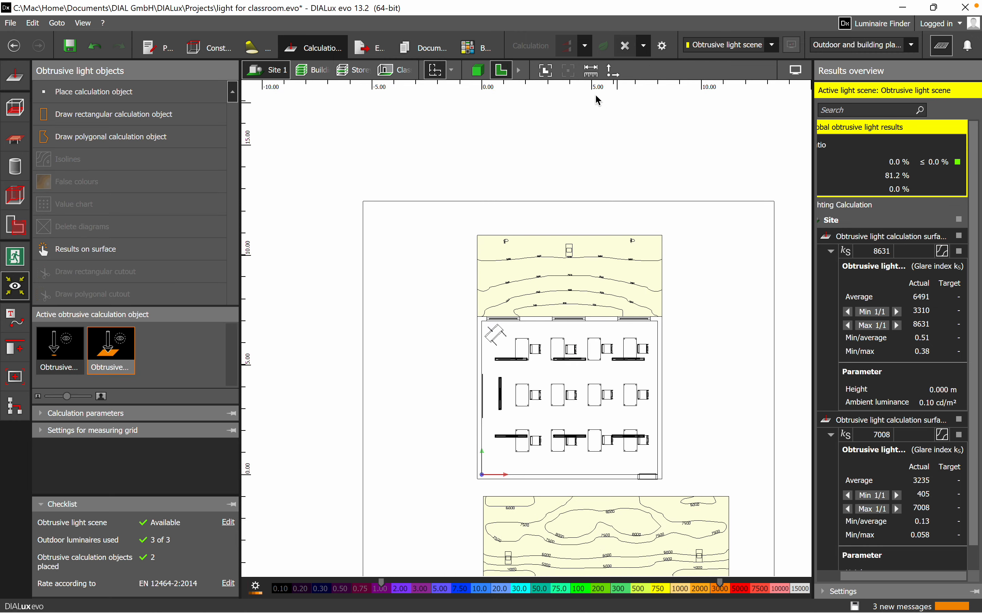
left_click(478, 69)
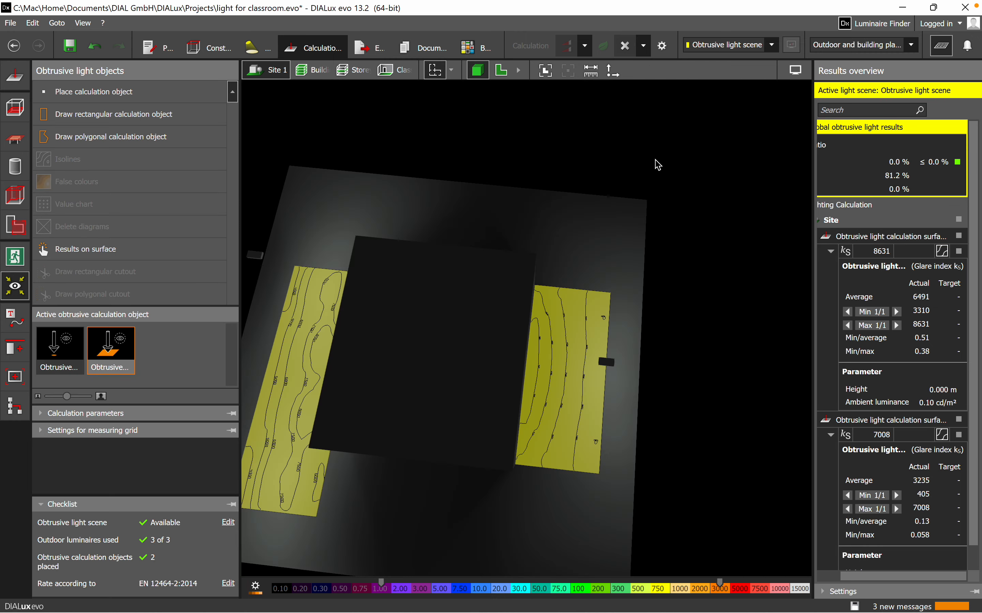
right_click_drag(676, 462, 704, 387)
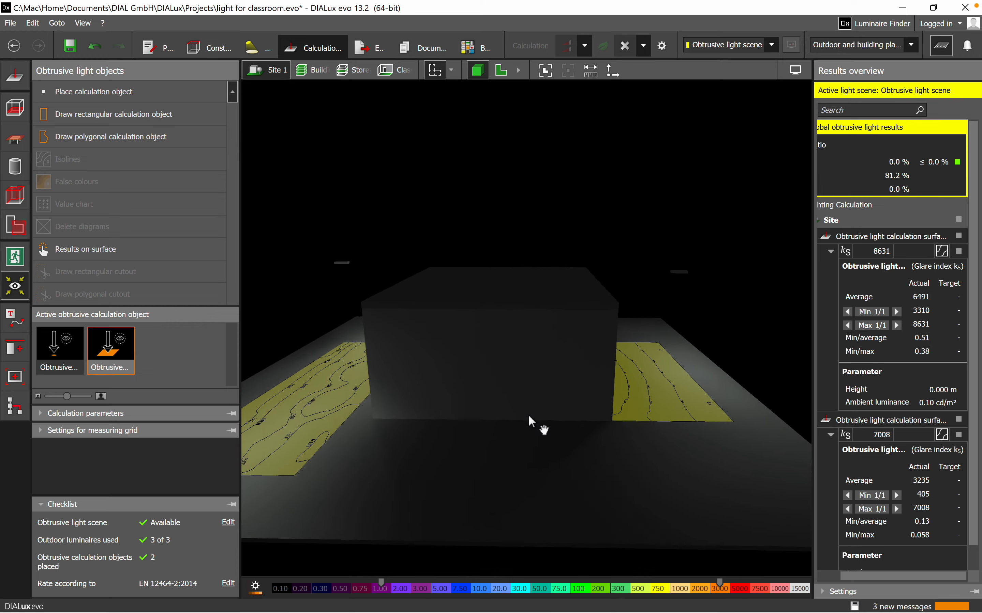
right_click_drag(528, 414, 288, 494)
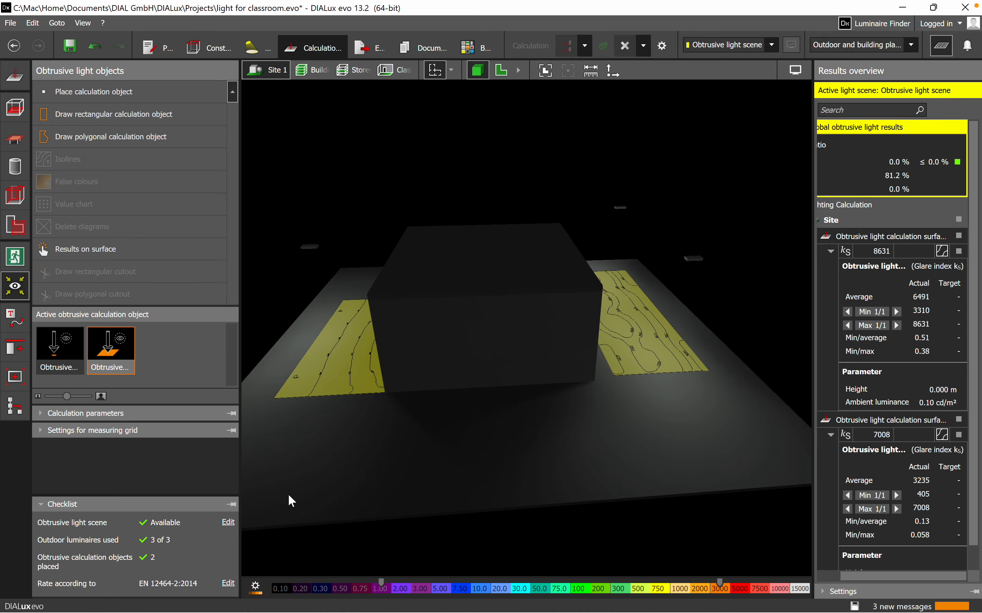
right_click_drag(513, 460, 511, 519)
middle_click_drag(694, 330, 688, 416)
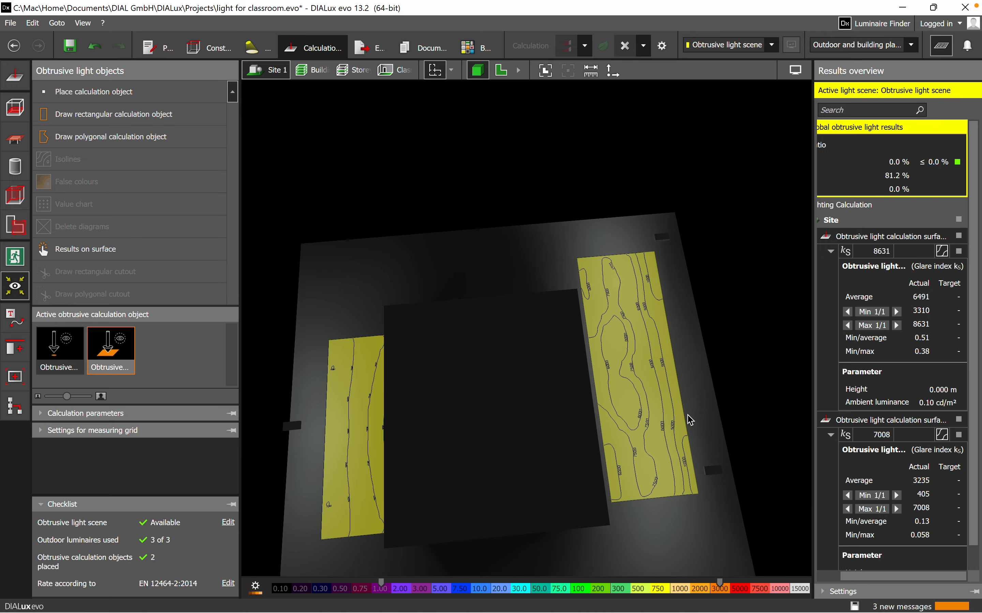